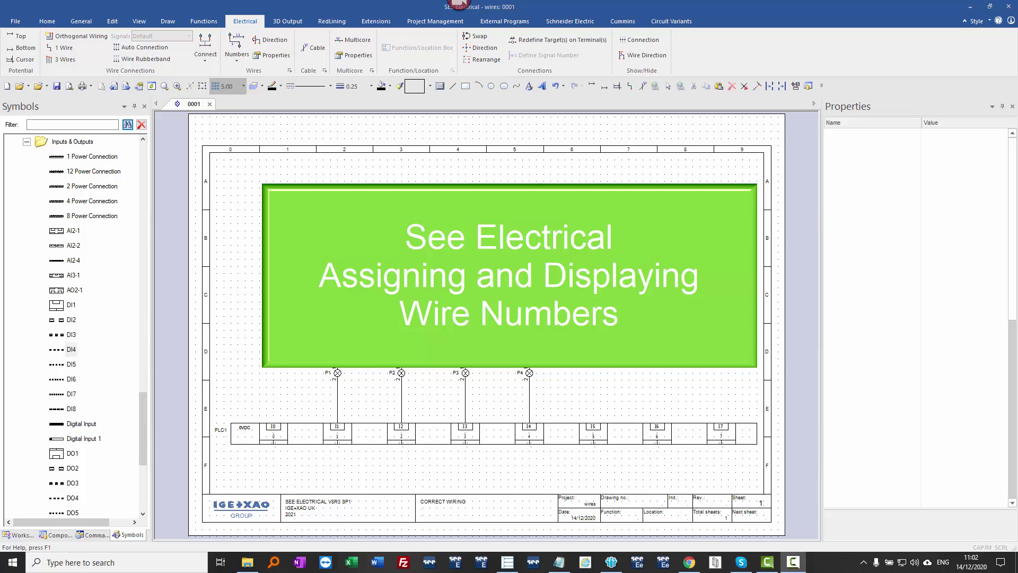
Copy the switch S1 onto the top end of the vertical line above lamp P1.
drag(272, 272, 645, 470)
scroll(325, 296, up, 2)
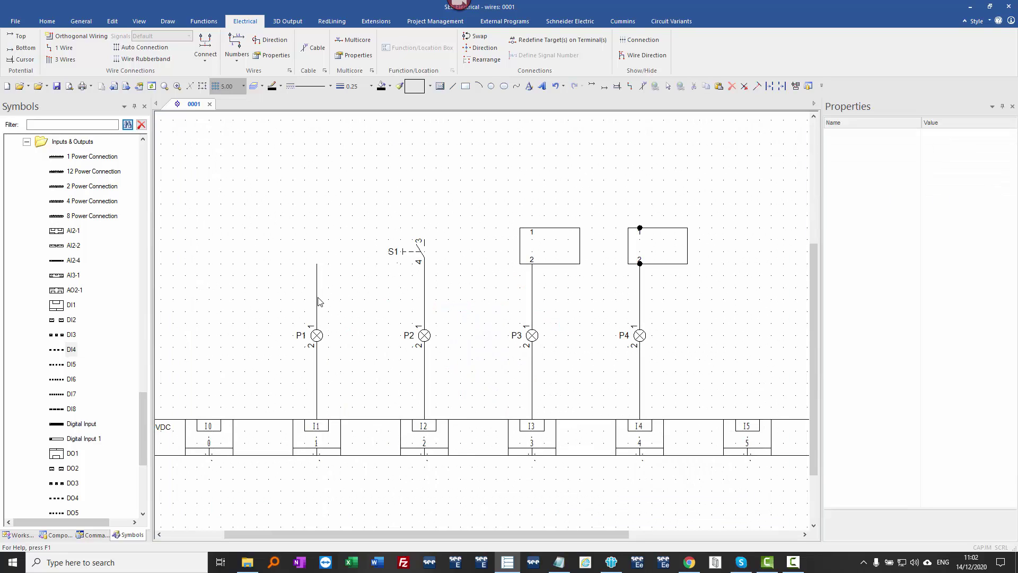
click(319, 301)
ctrl+drag(421, 260, 317, 260)
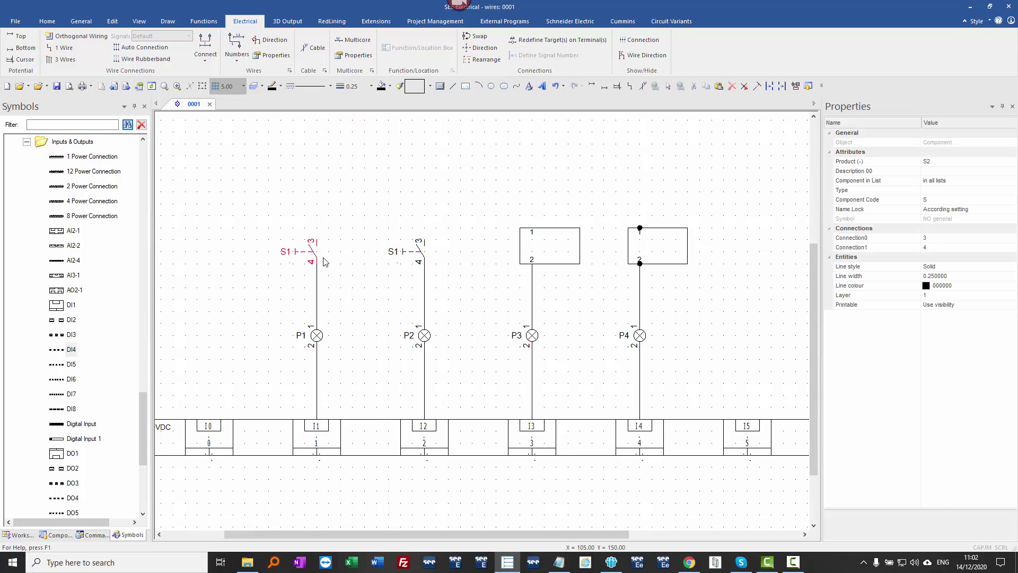
click(337, 297)
Set the number of the wire between switch S2 and lamp P1 to 1.
double_click(316, 289)
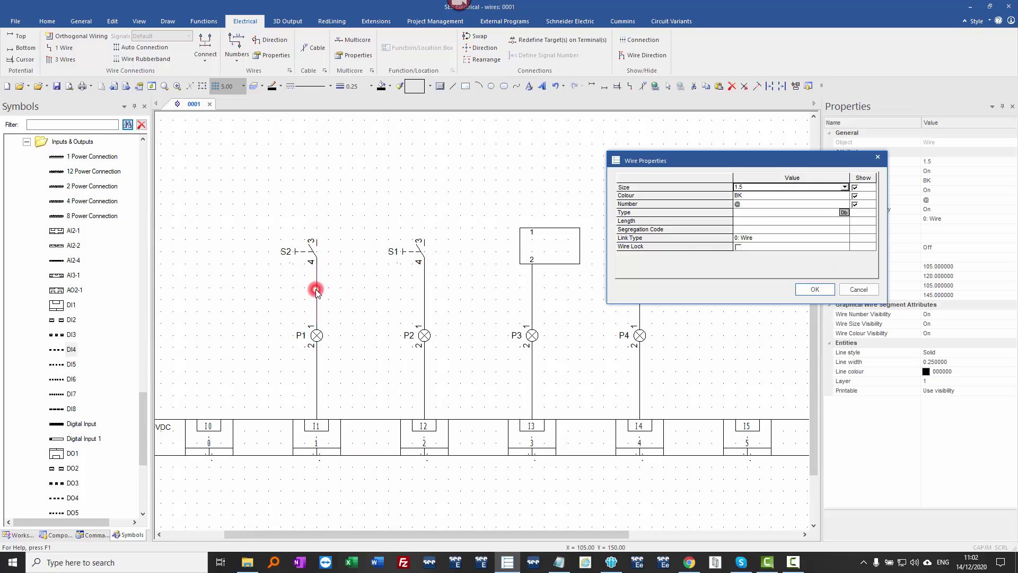
click(761, 205)
text(1)
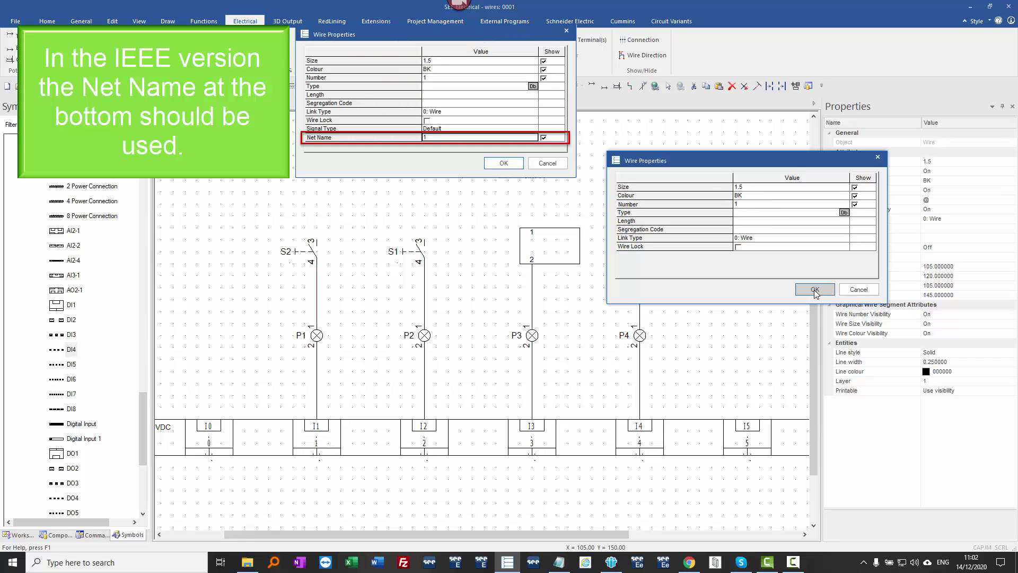
click(815, 290)
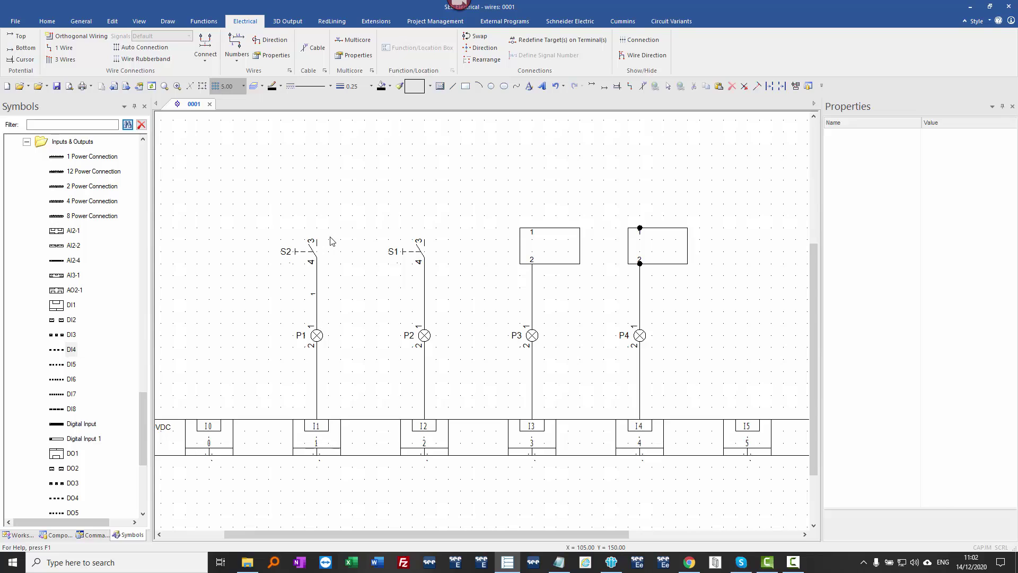
Show the connection points and compare the object types of the vertical lines above lamps P2 and P1.
click(651, 41)
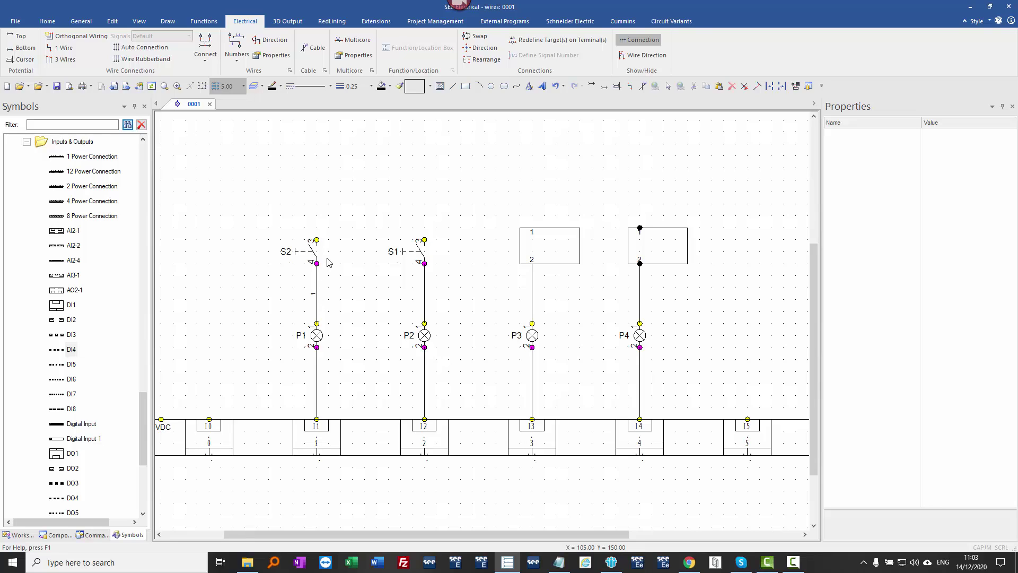
click(392, 293)
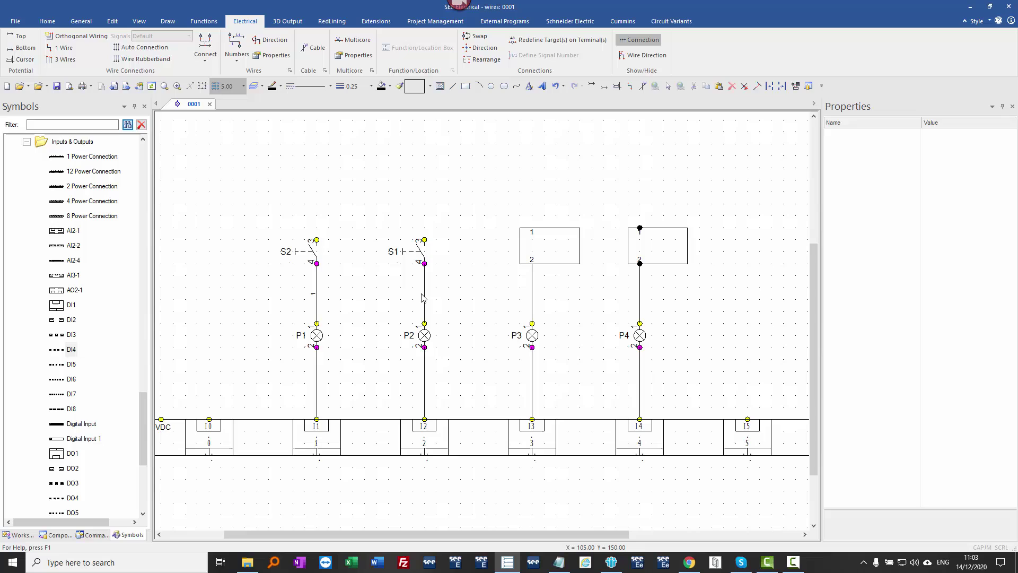
click(425, 295)
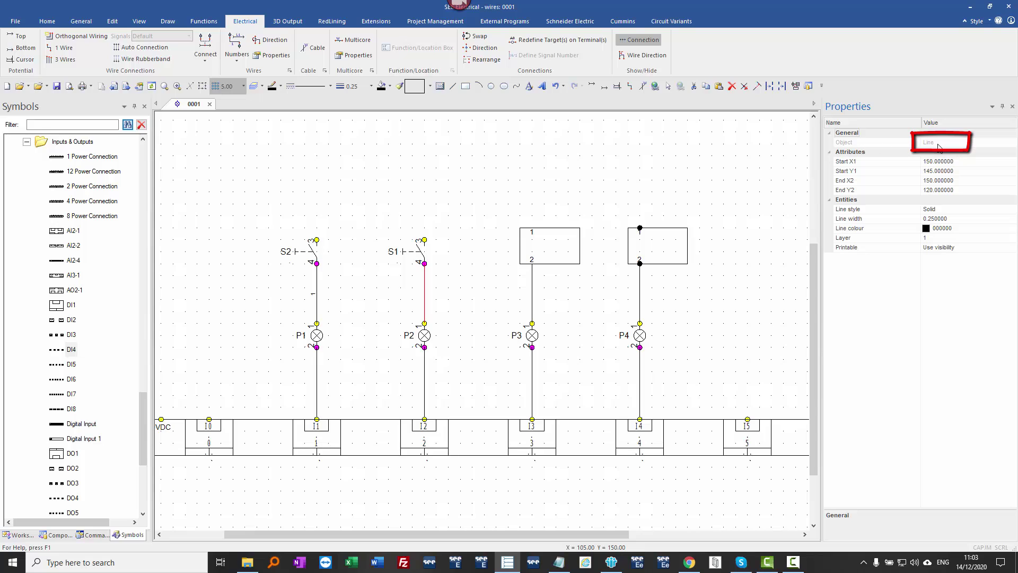
click(315, 307)
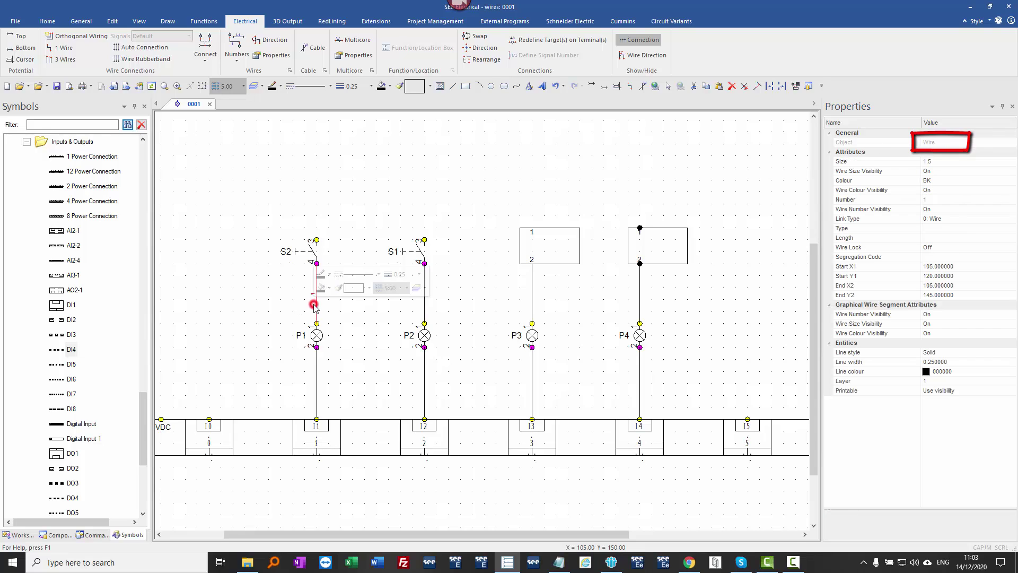
click(454, 303)
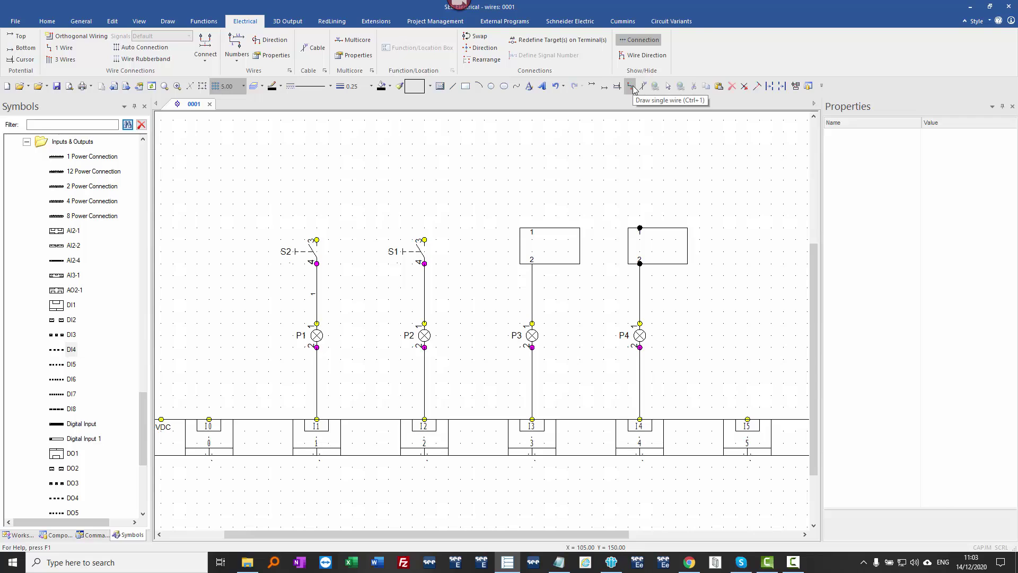
Delete the plain line between switch S1 and lamp P2 and draw a single wire in its place.
click(425, 301)
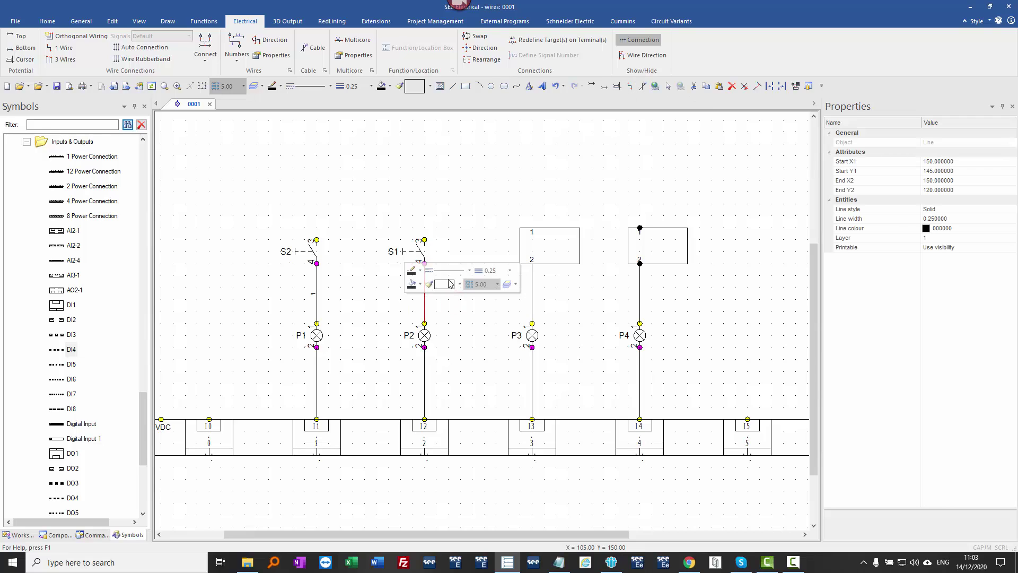
key(Delete)
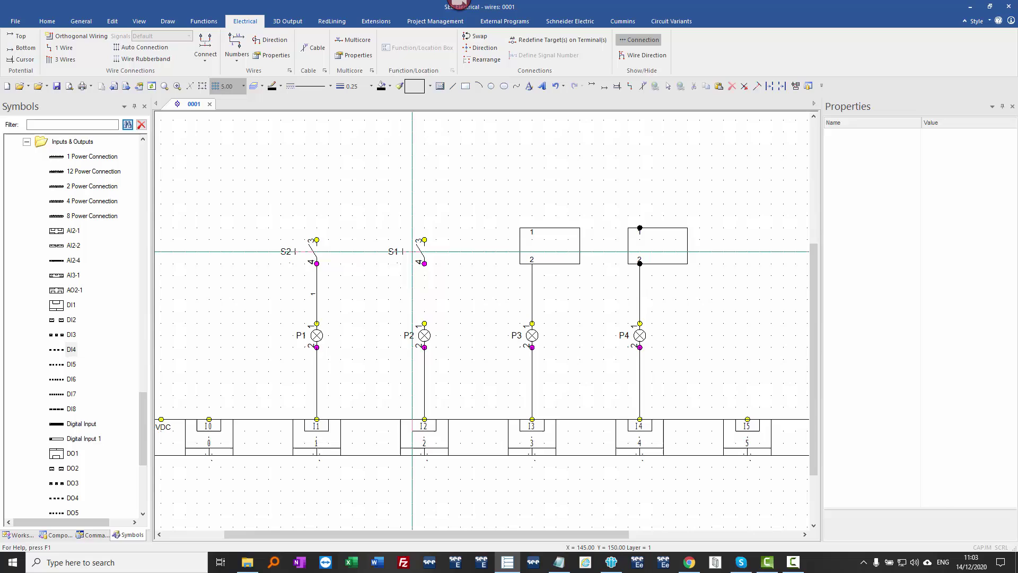
click(419, 264)
click(417, 319)
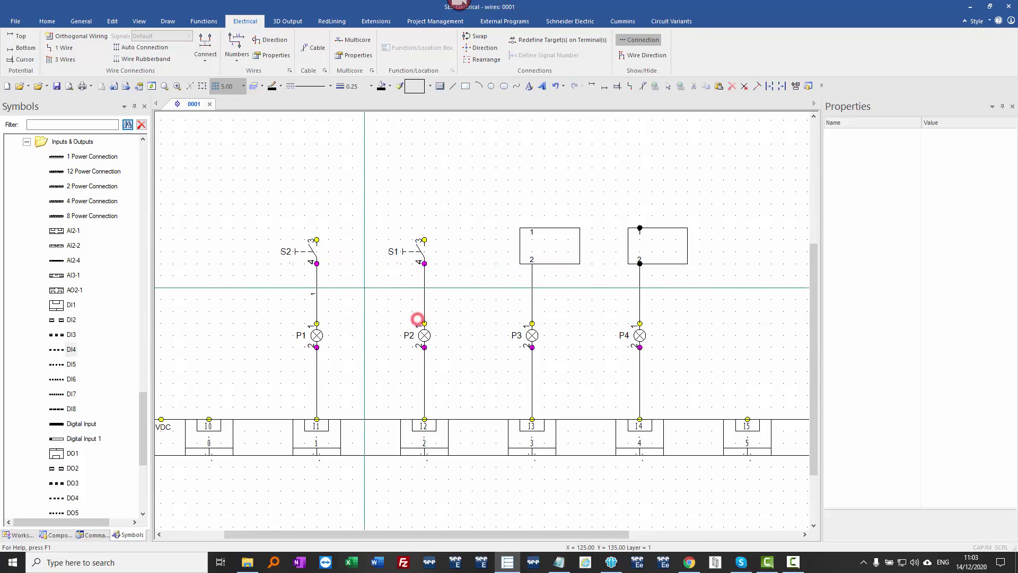
Set the number of the new wire between S1 and P2 to 2.
double_click(424, 298)
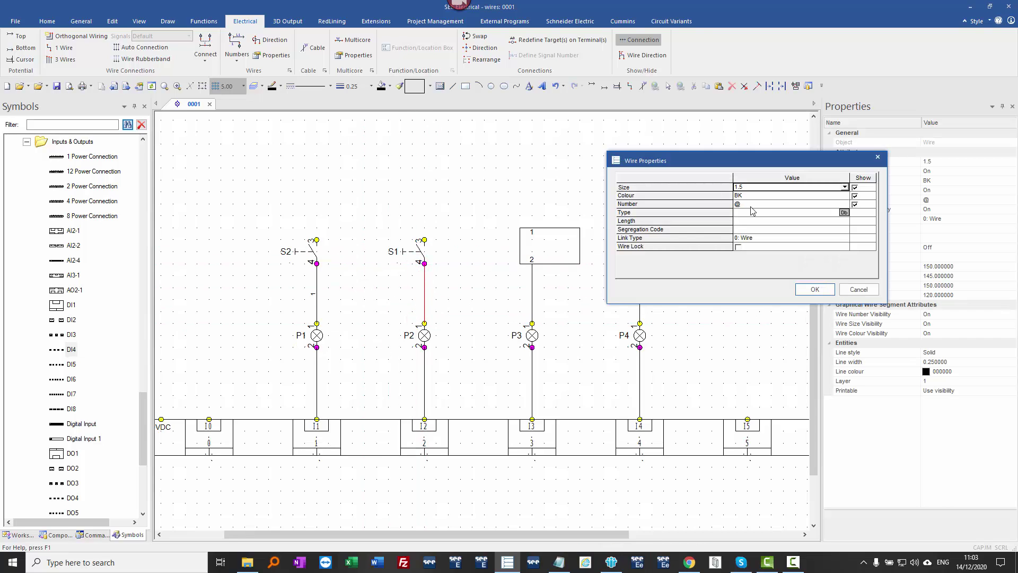
click(755, 202)
click(815, 289)
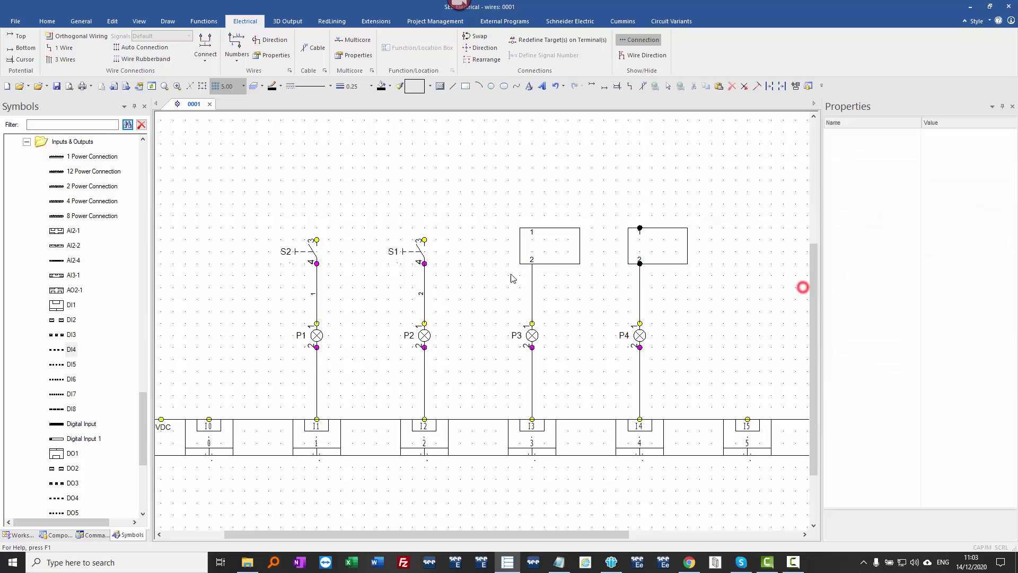
click(492, 274)
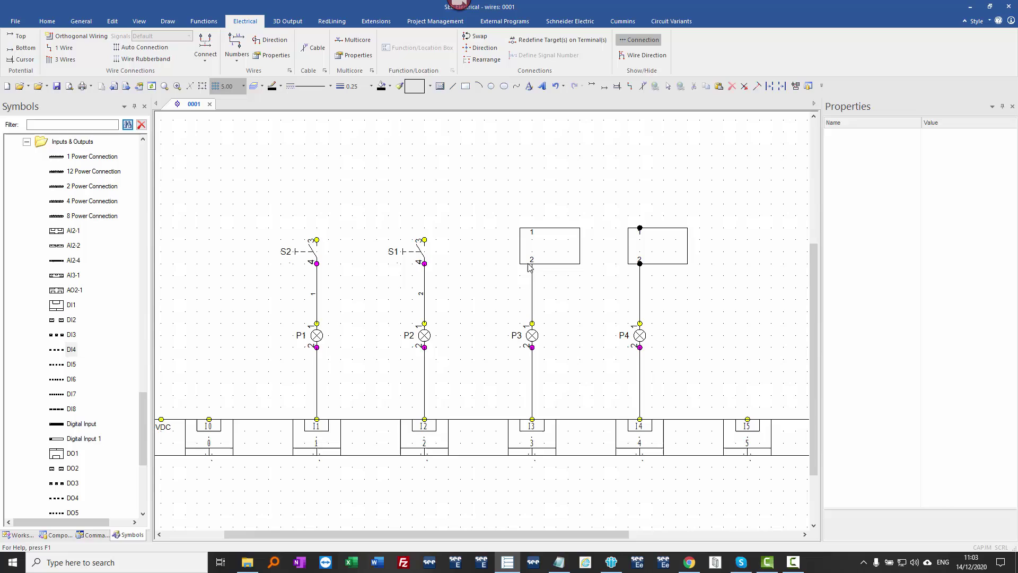
Check the box above P3 for a connection point by moving its 2 label aside, undo the move, and inspect the line below.
scroll(535, 267, up, 2)
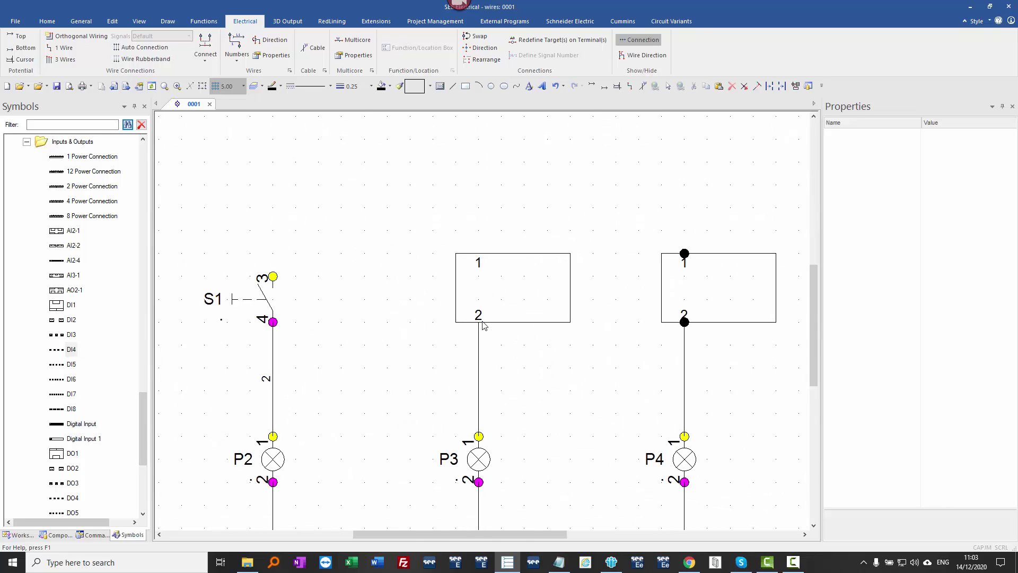
drag(479, 320, 501, 297)
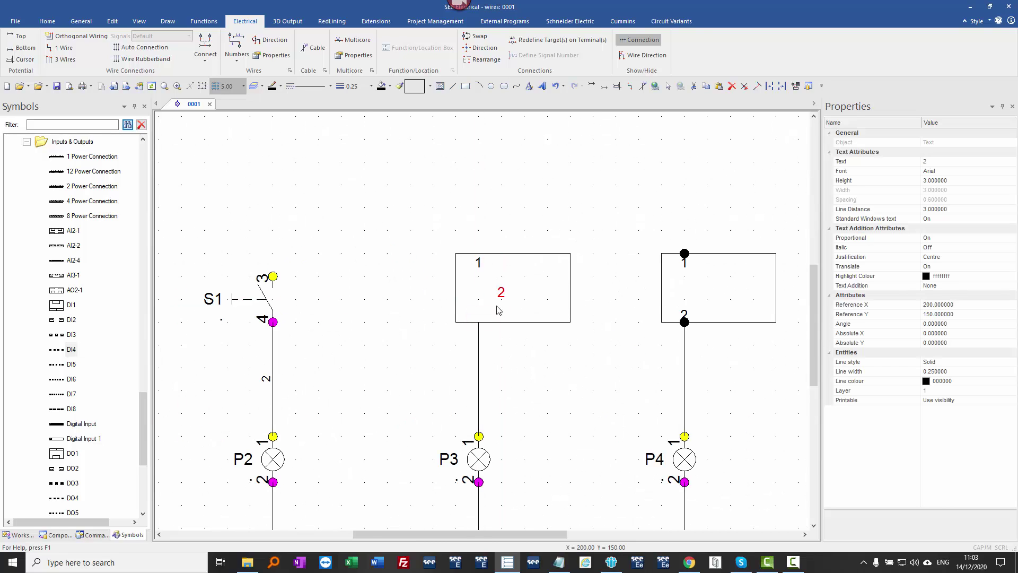
key(ctrl+z)
click(477, 373)
click(540, 410)
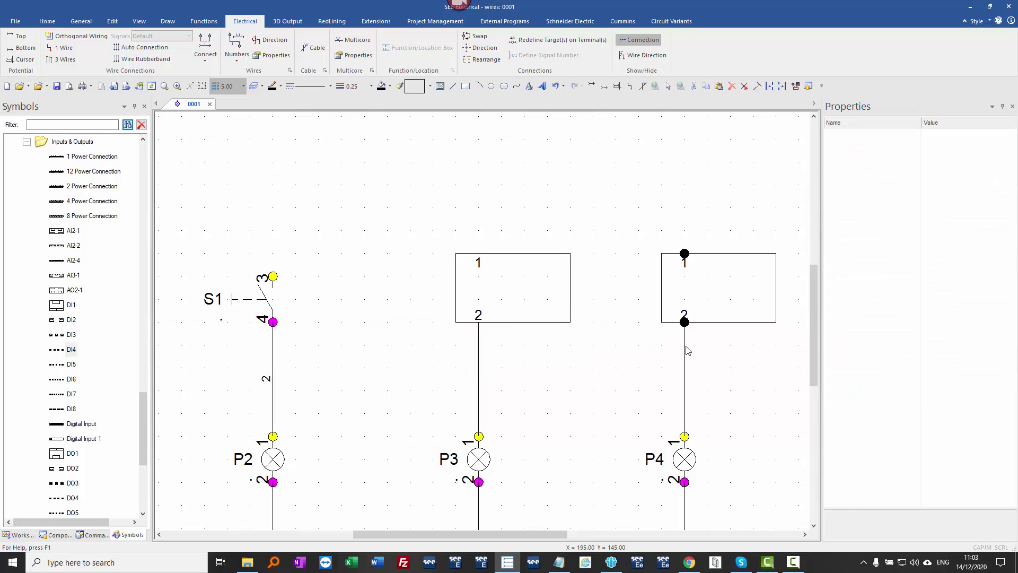
Define the box above P4, with its labels and connection points, as a Component with the name prefix A.
click(689, 319)
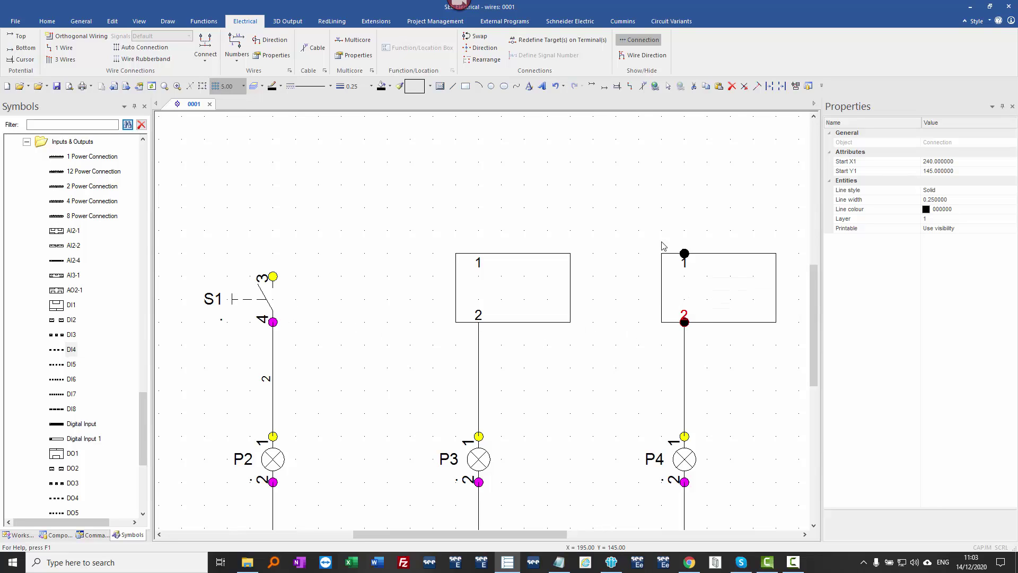
drag(622, 225, 799, 354)
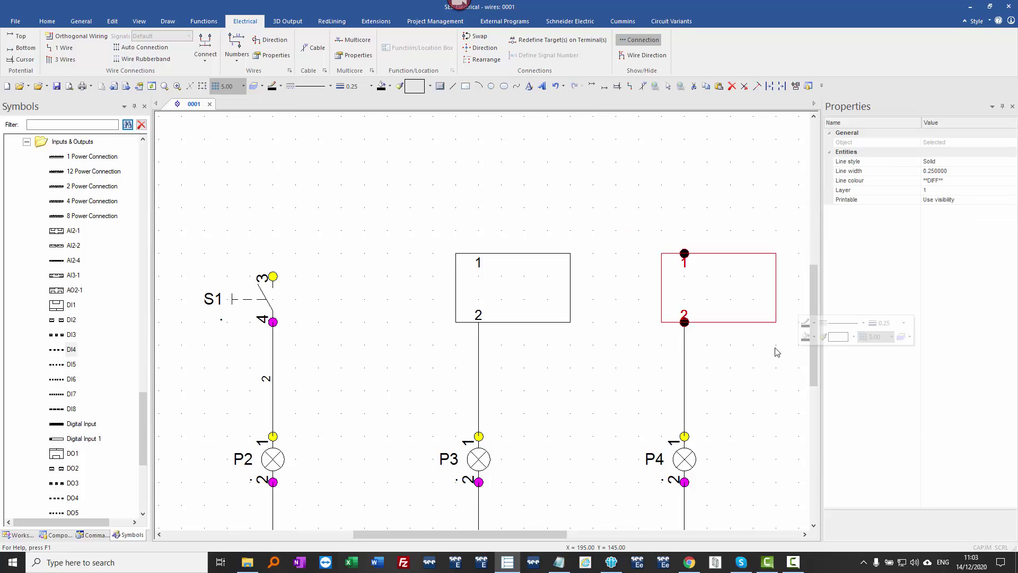
right_click(649, 220)
click(688, 265)
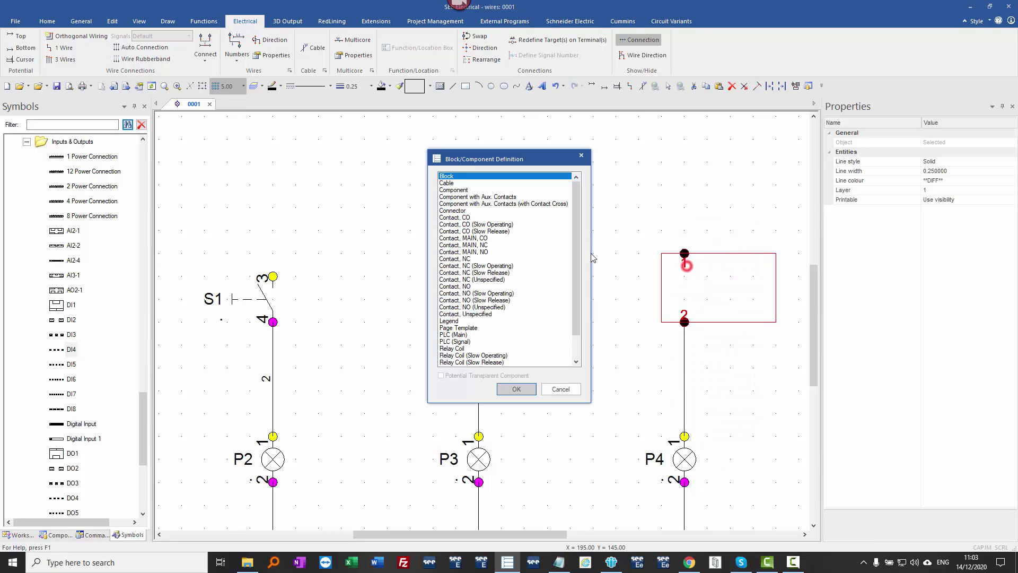
click(456, 189)
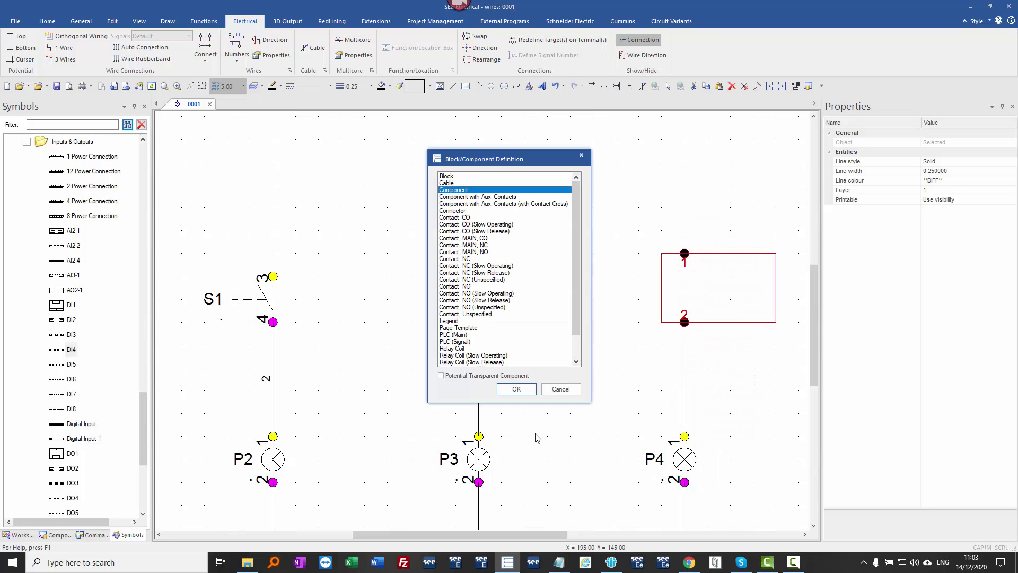
click(523, 389)
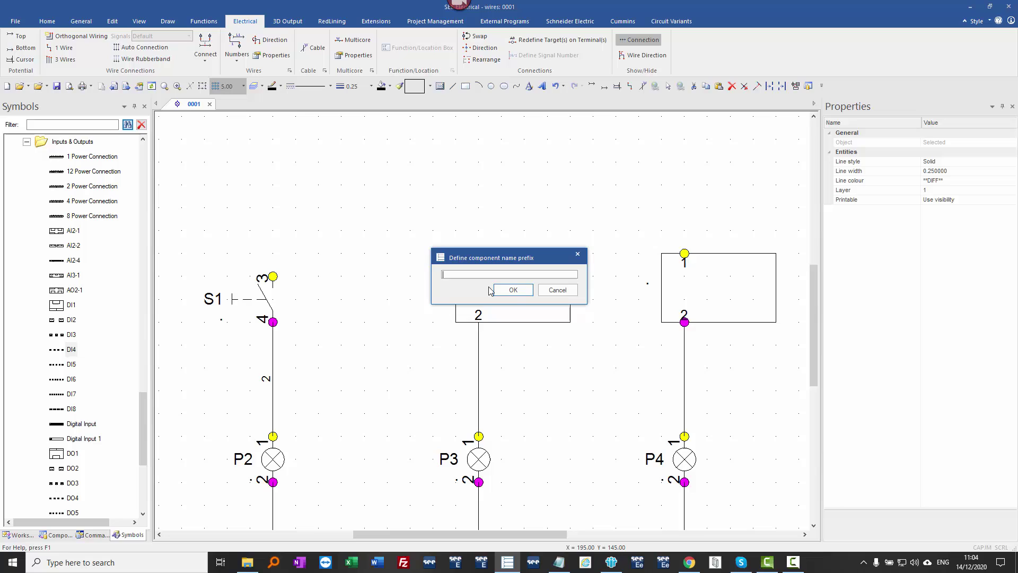
click(515, 290)
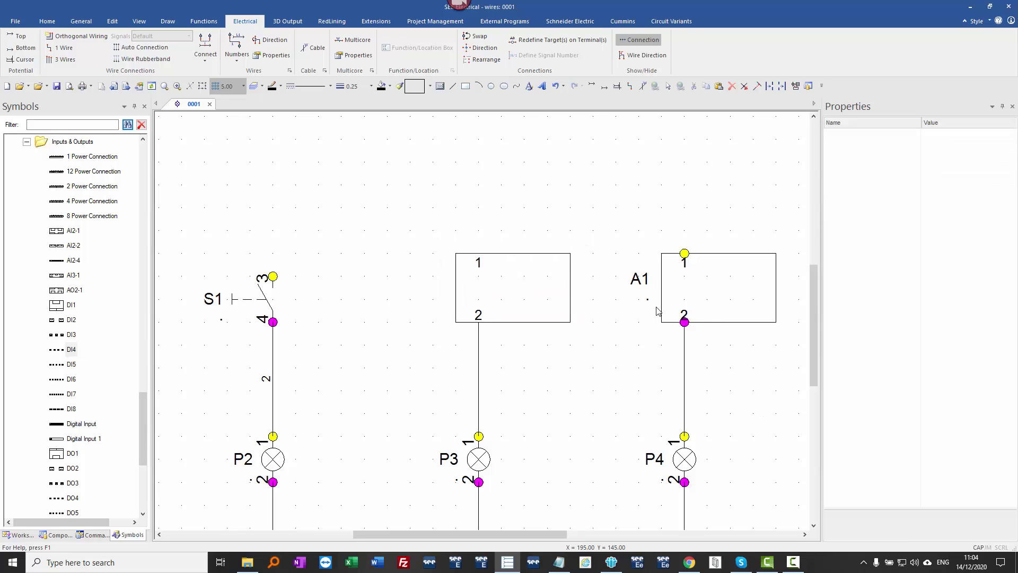
Review the connection entries in the component properties of A1.
double_click(705, 324)
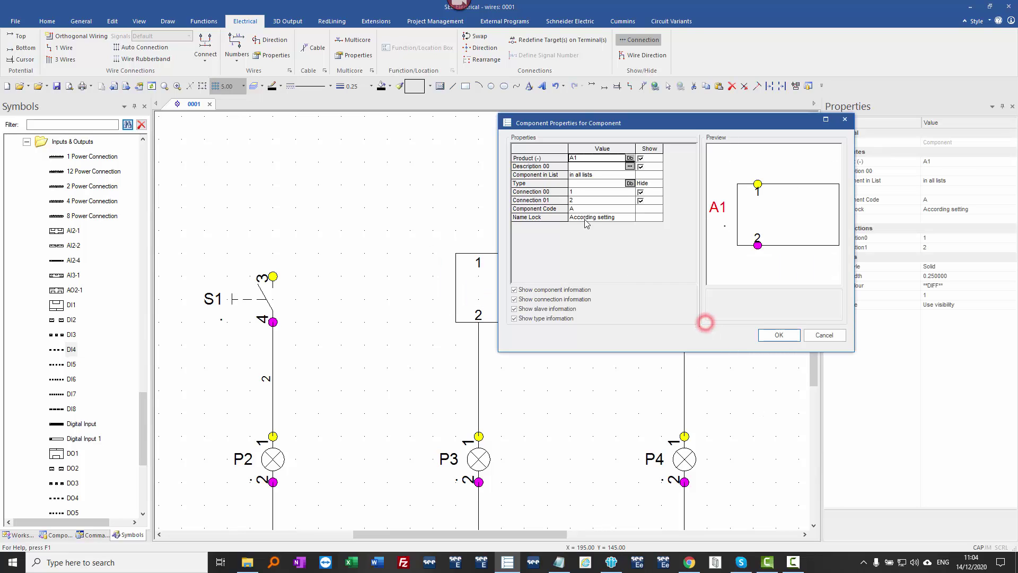
click(583, 198)
click(779, 334)
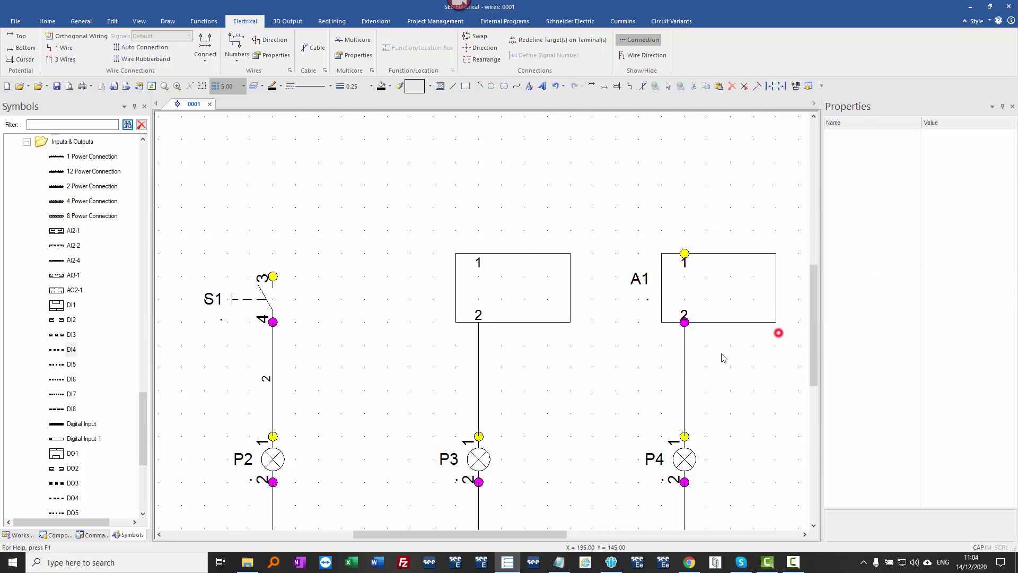
Set the number of the wire between component A1 and lamp P4 to 3.
click(683, 378)
double_click(683, 379)
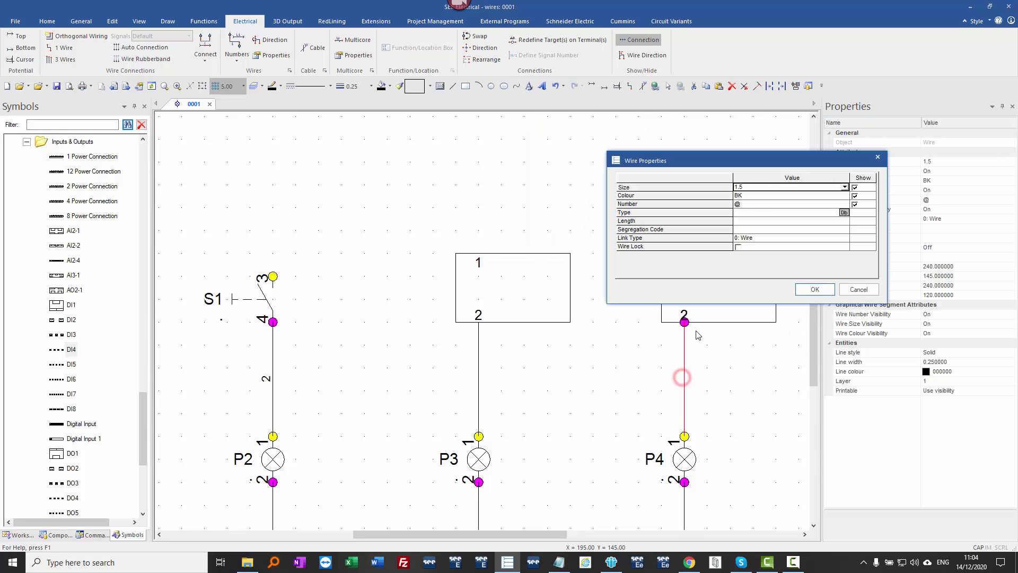
click(761, 204)
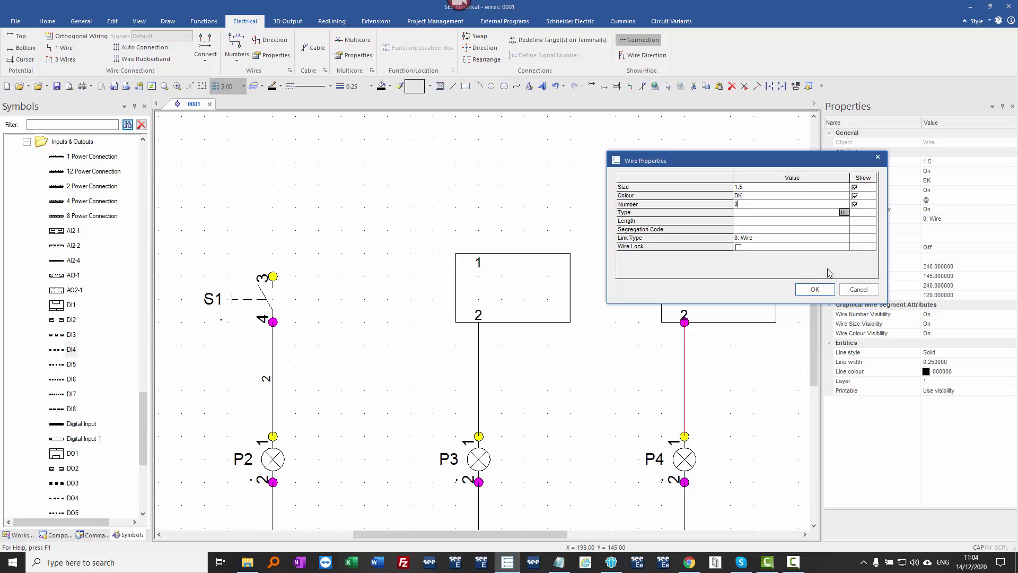
click(818, 290)
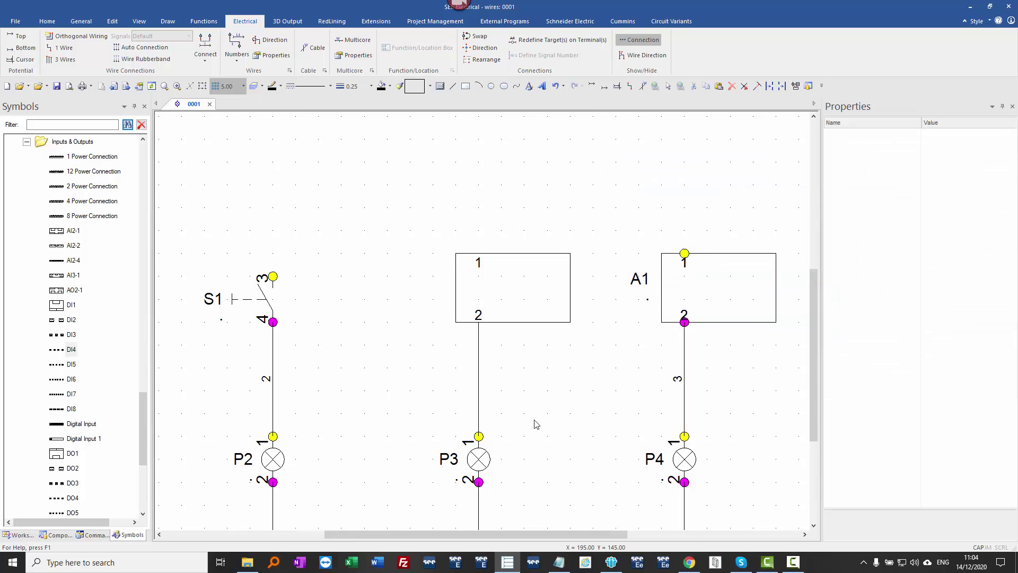
Examine the properties of the line between lamp P1 and PLC input I1.
scroll(536, 423, down, 2)
drag(466, 535, 397, 535)
click(353, 388)
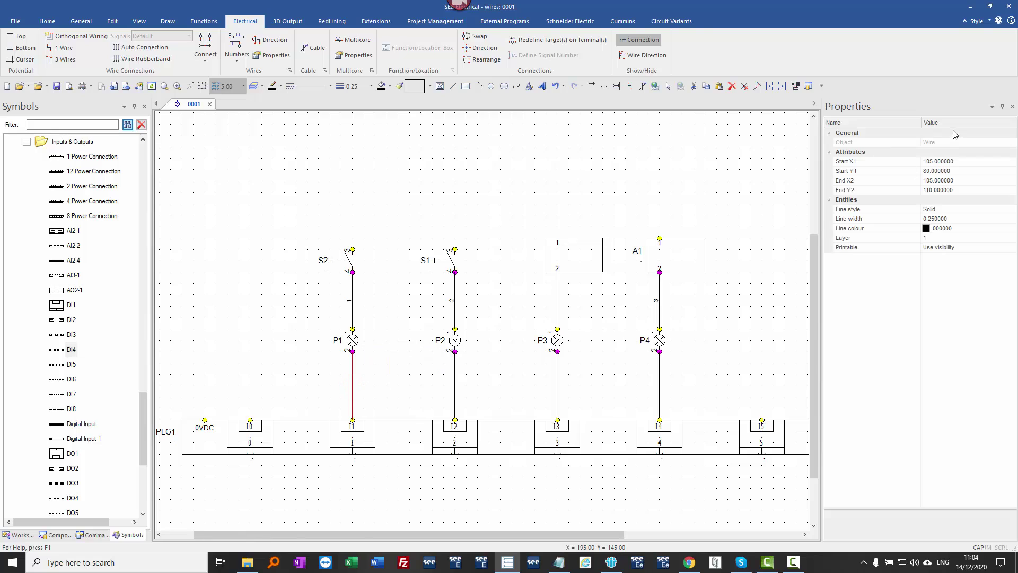
Inspect PLC1 and review the connections and addresses in its component properties.
click(358, 423)
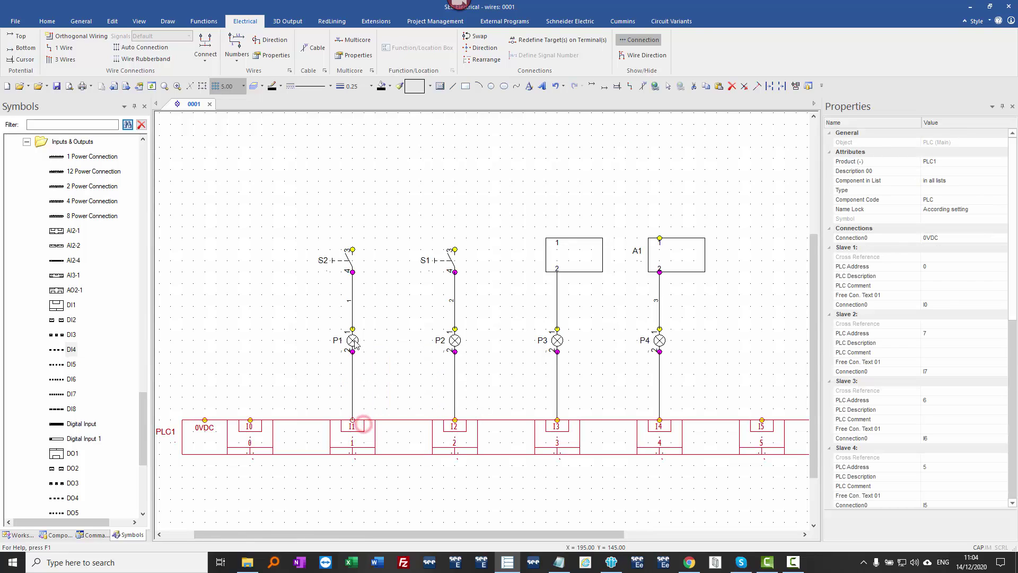
click(360, 422)
click(416, 404)
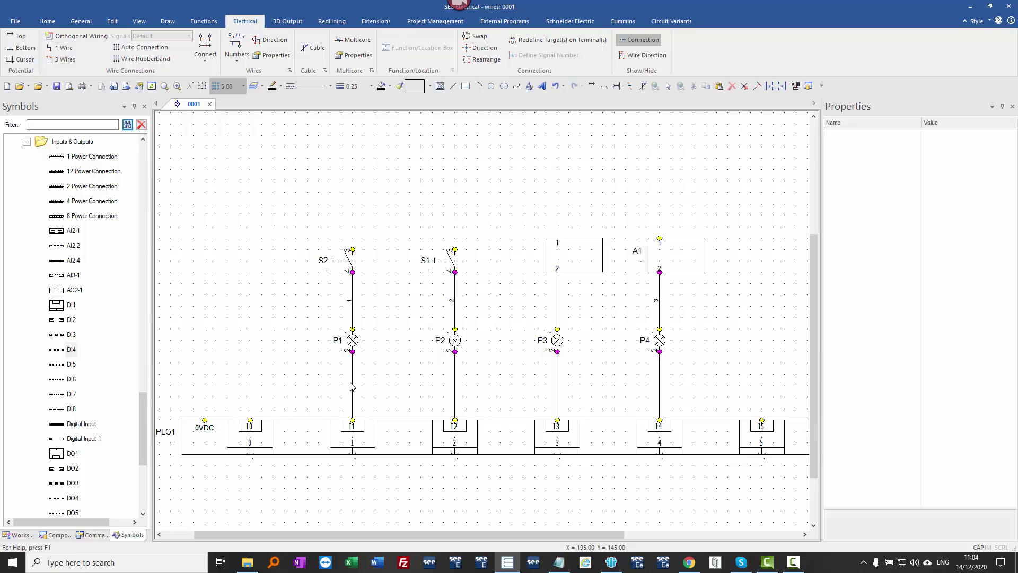
double_click(219, 422)
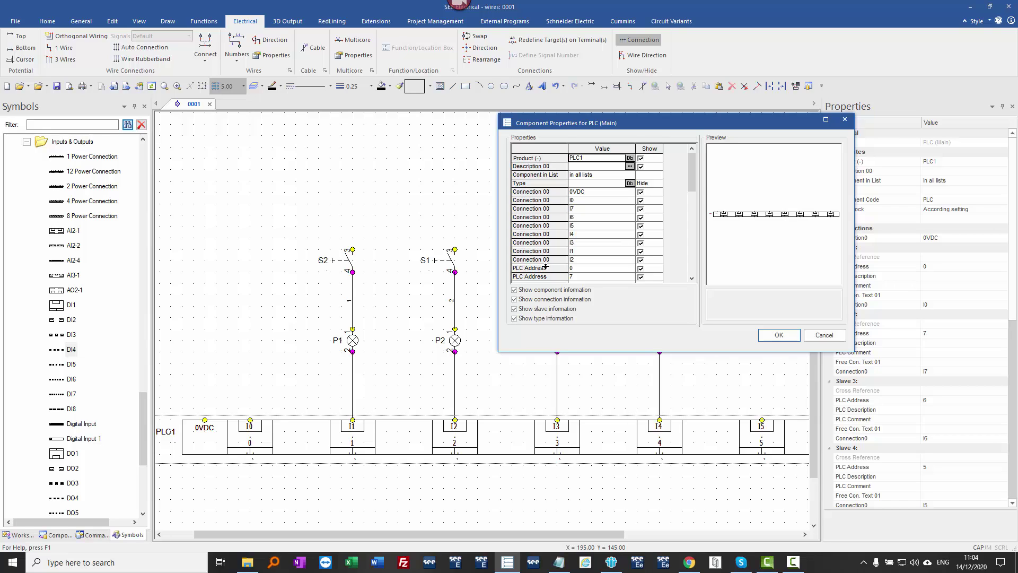
click(789, 340)
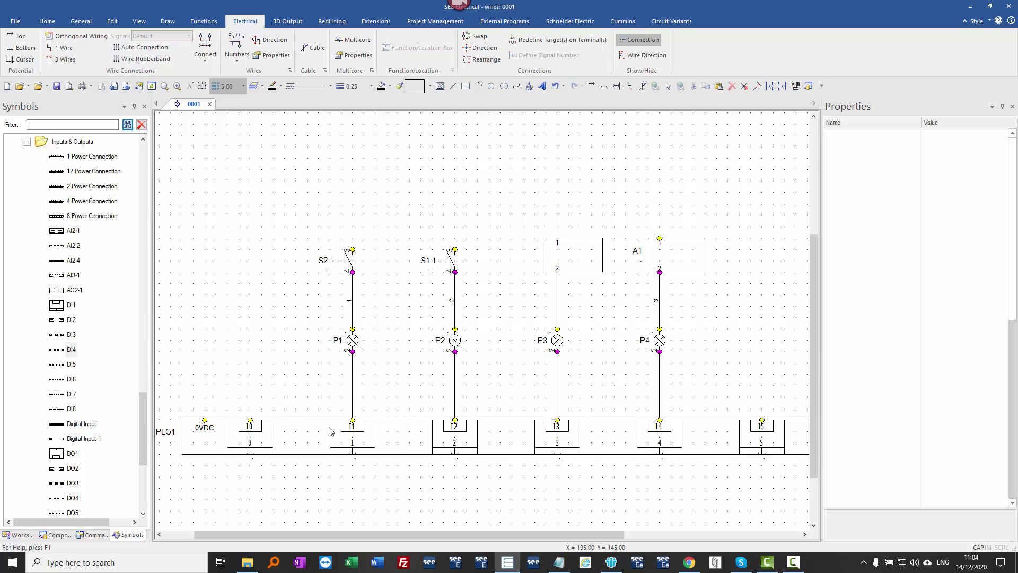
Open the Page Debugger for the page and locate the main PLC symbol of PLC1 in its object tree.
click(306, 399)
key(ctrl+d)
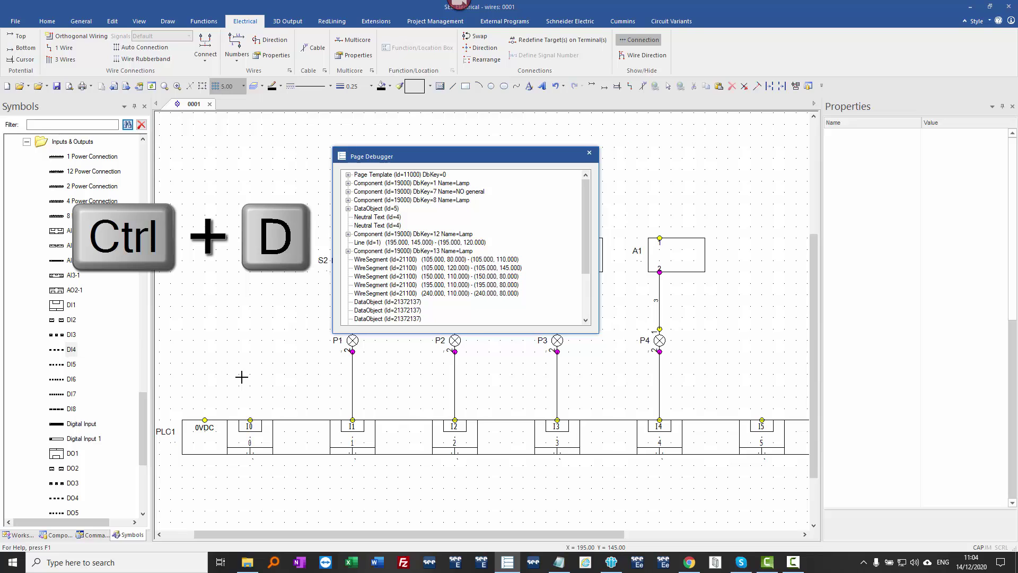
click(210, 420)
click(207, 427)
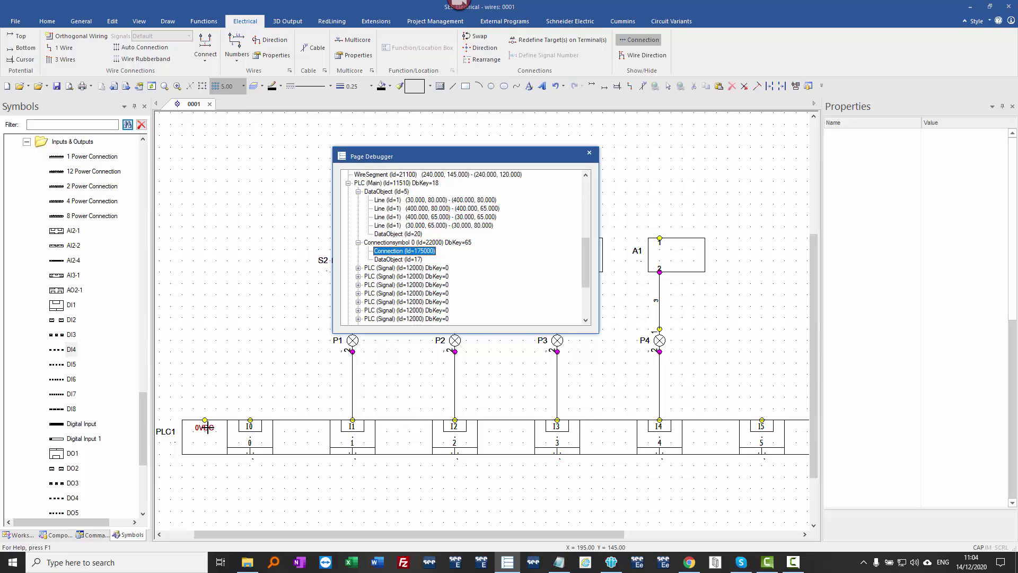
key(Left)
key(Left)
key(Left)
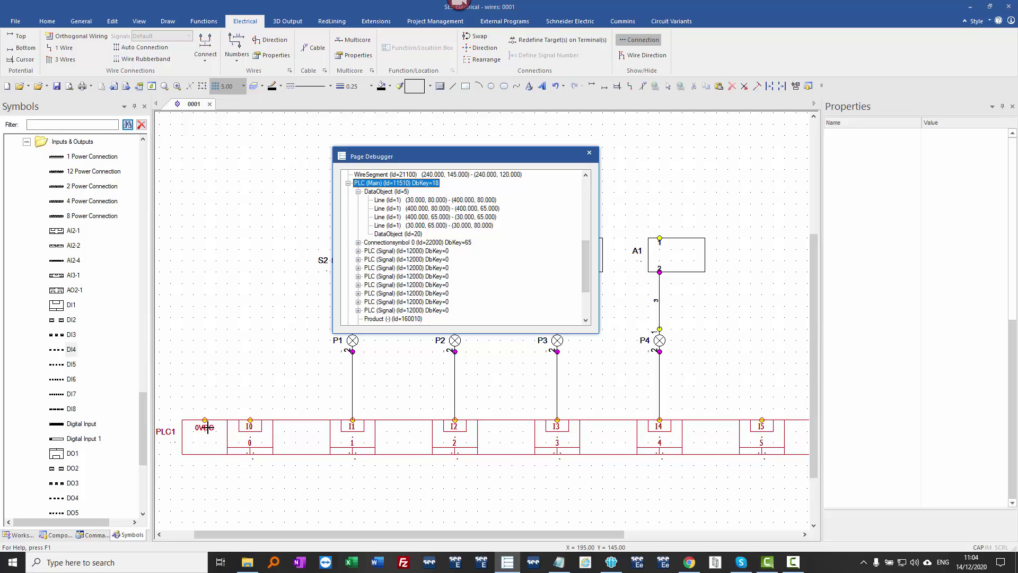
Examine the objects nested in PLC1's first PLC signal in the Page Debugger, and close the debugger.
key(Down)
key(Left)
key(Down)
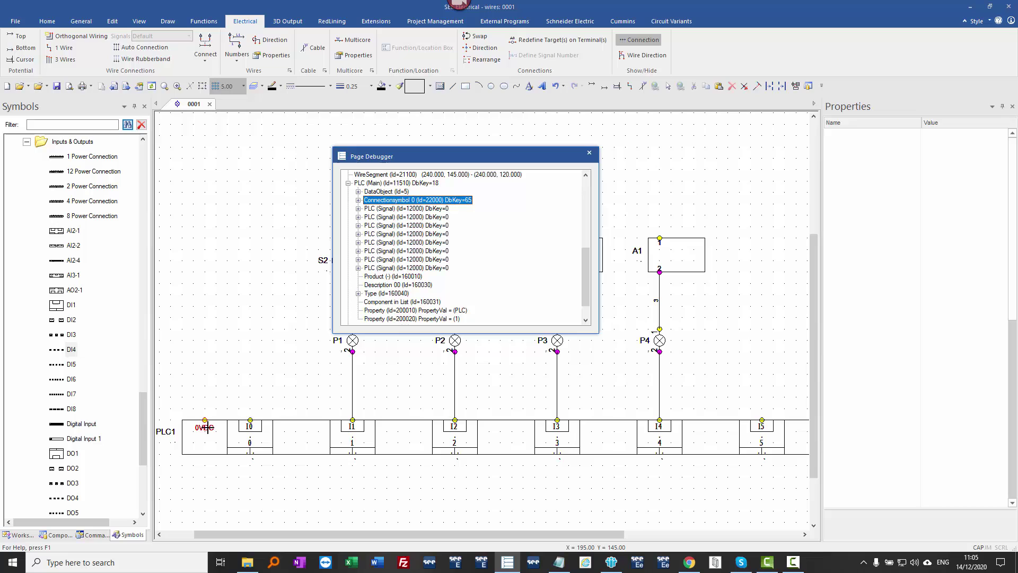
key(Down)
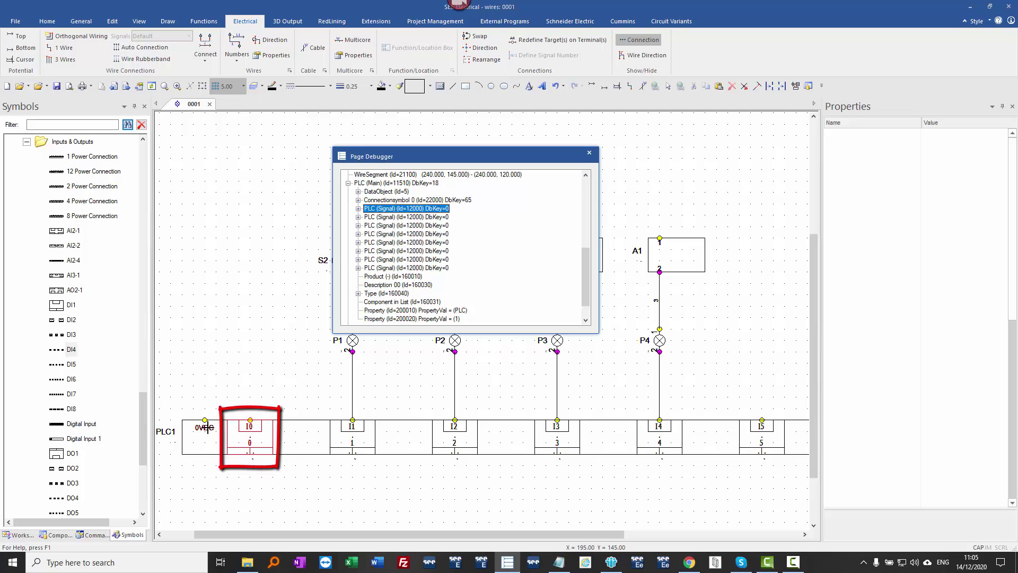
key(Right)
key(Right)
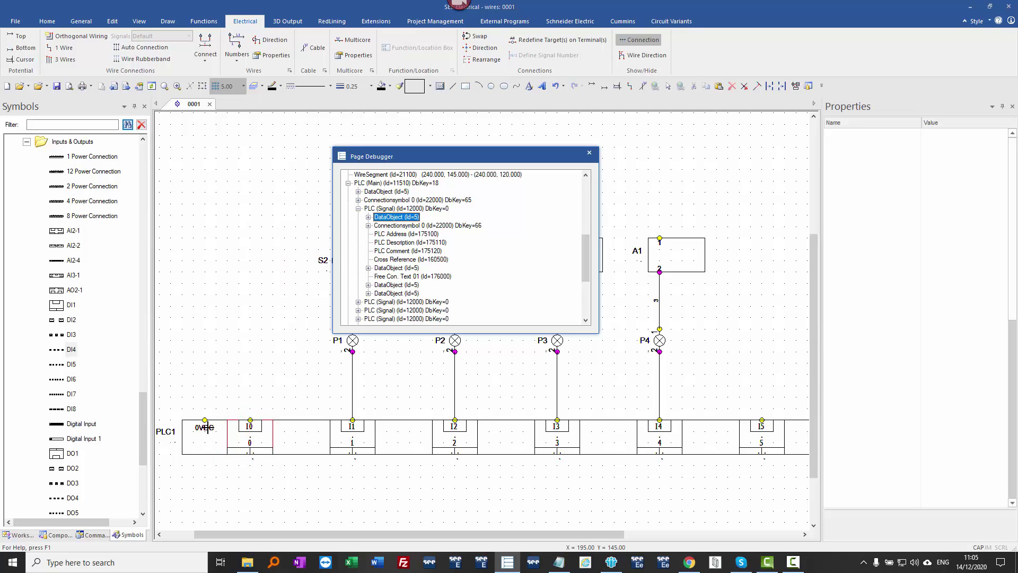
key(Down)
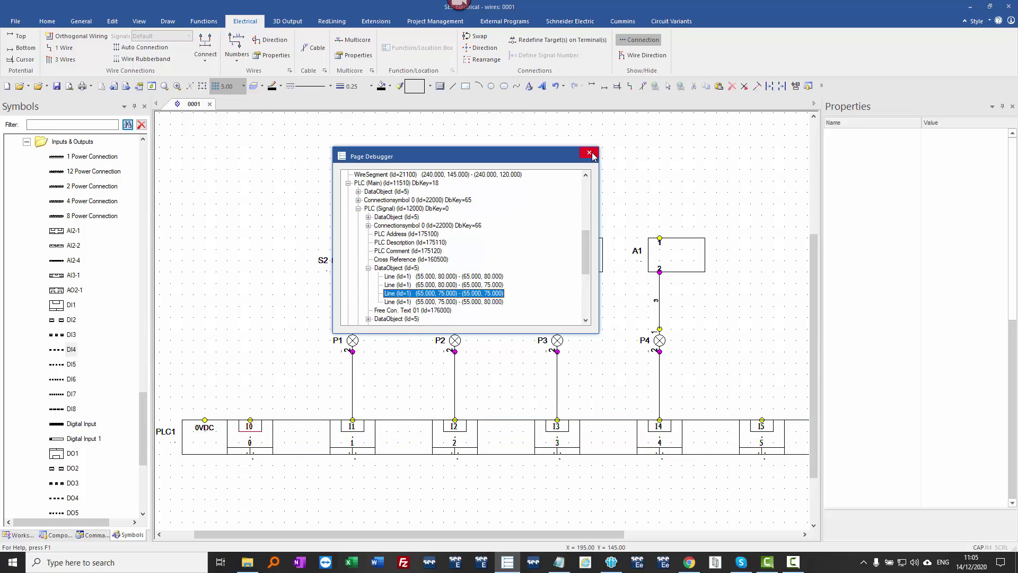
click(589, 152)
Explode the PLC1 symbol into its separate parts.
click(376, 423)
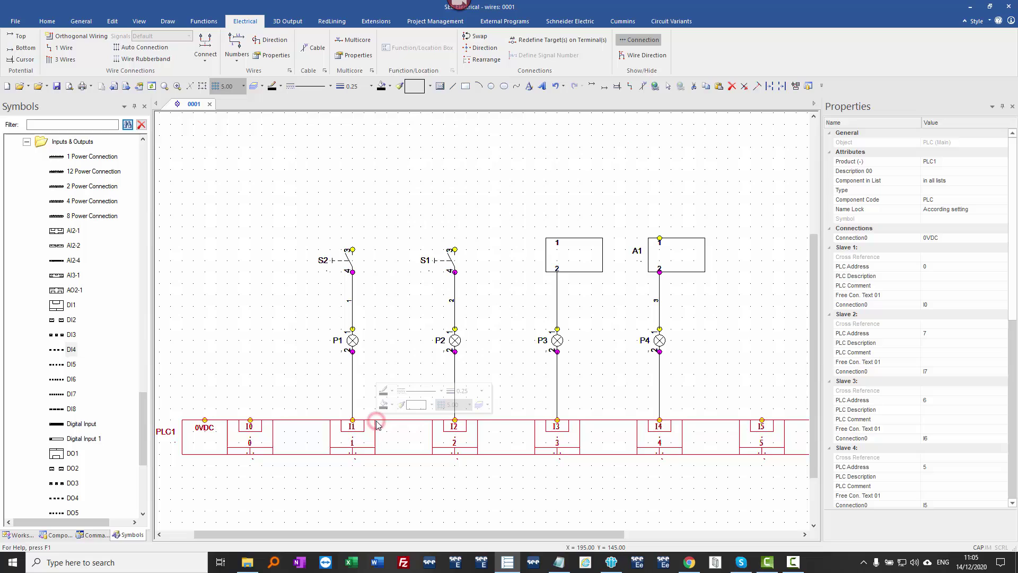
right_click(377, 423)
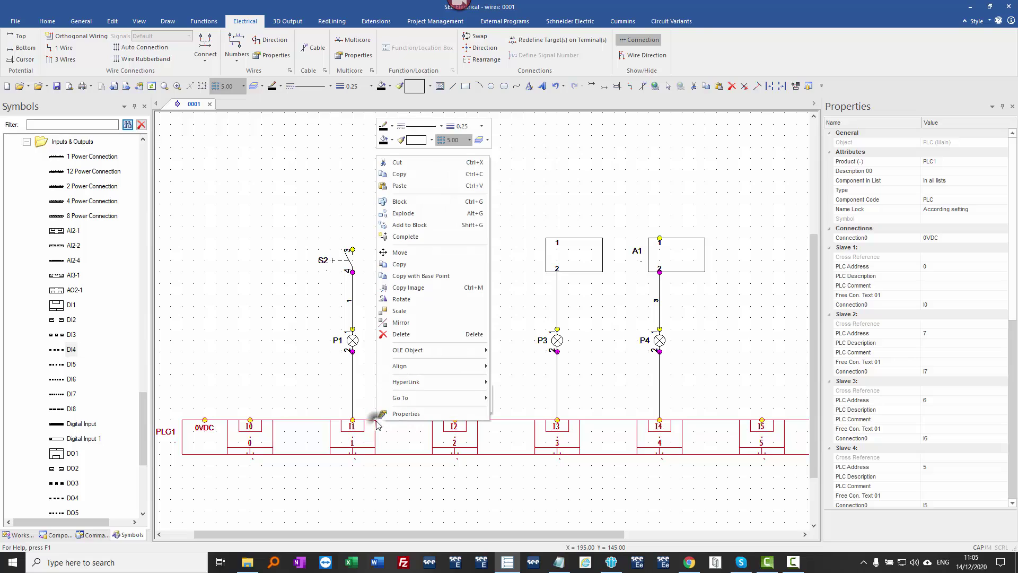
click(427, 214)
Review the component properties of the exploded PLC signal I1.
click(330, 431)
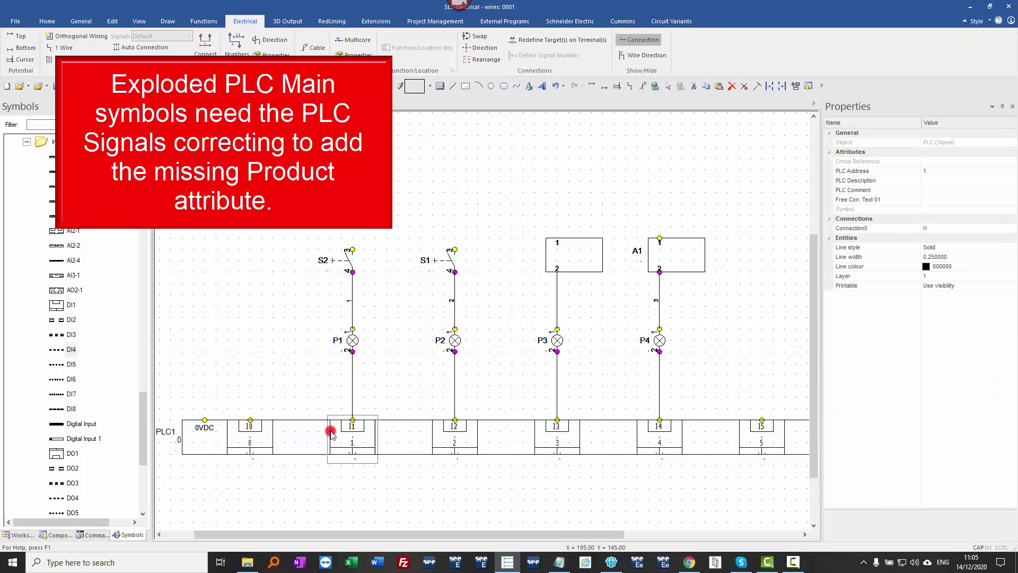
double_click(330, 430)
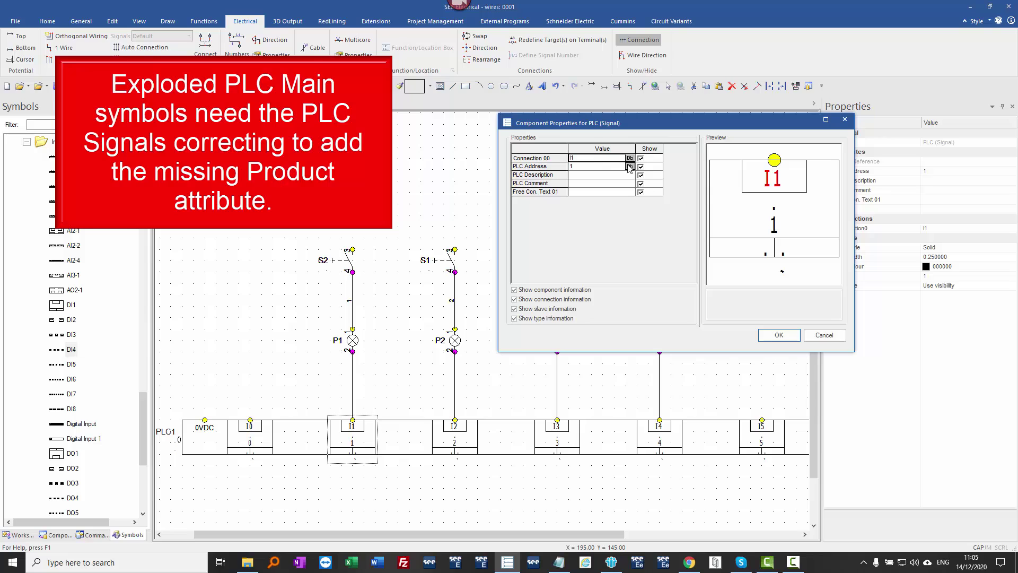
click(788, 336)
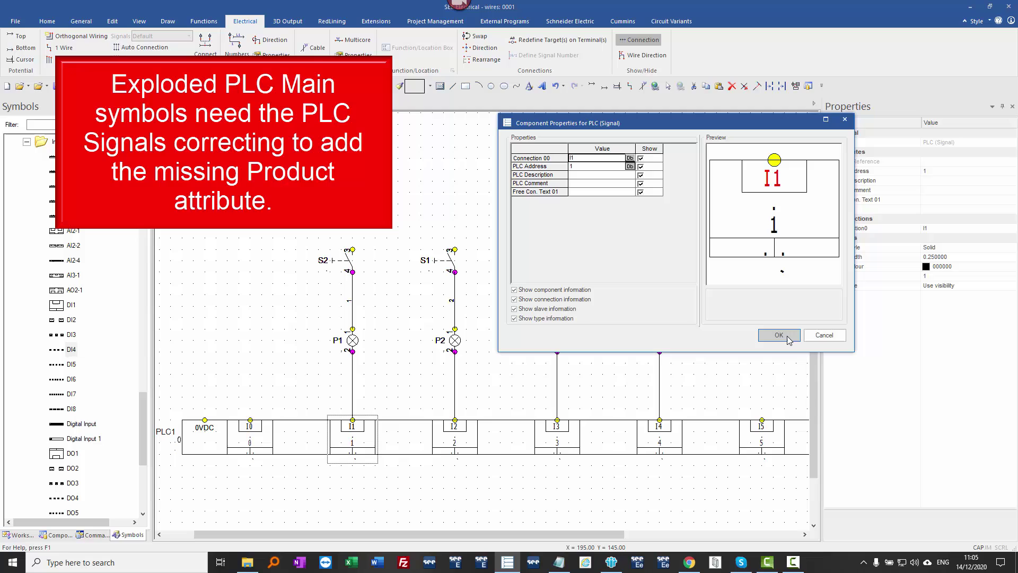
click(779, 335)
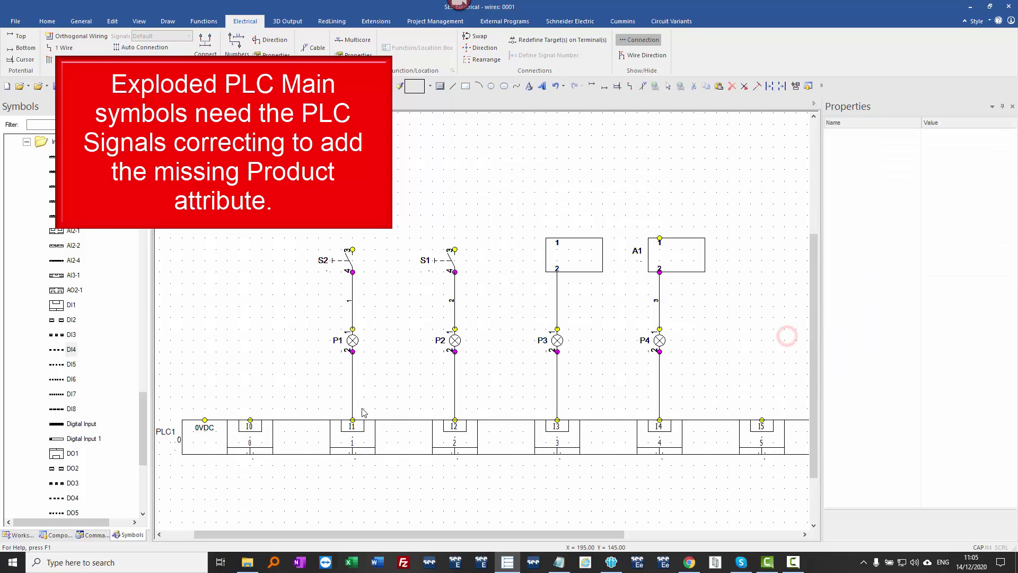
Set the number of the wire between lamp P1 and PLC input I1 to 4.
double_click(353, 389)
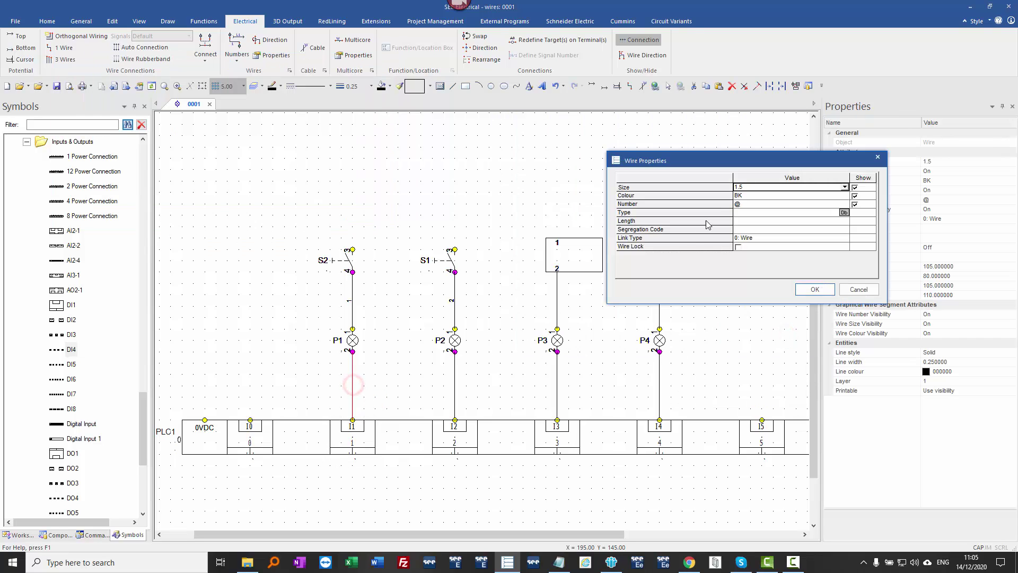
click(740, 195)
click(768, 204)
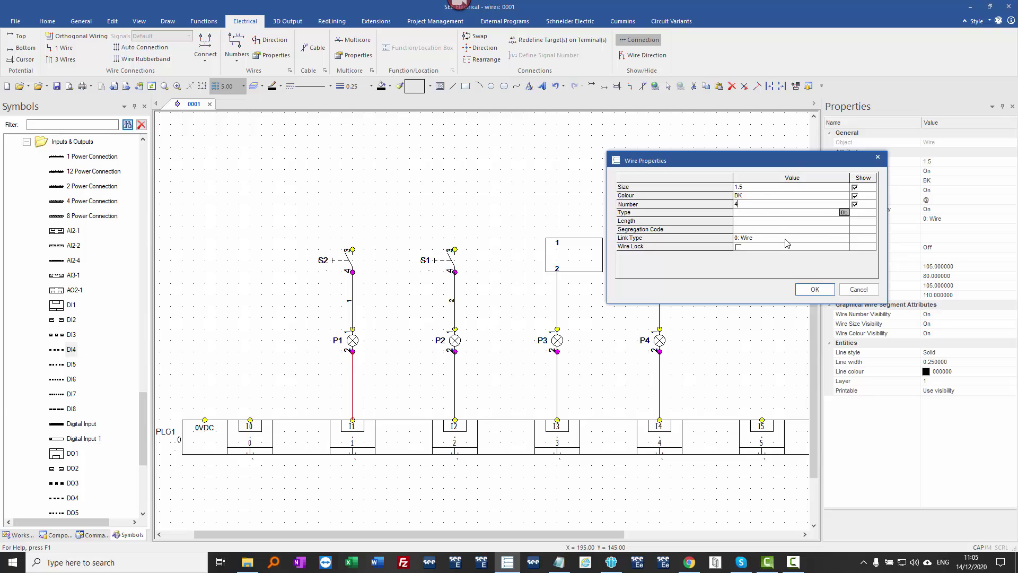
click(803, 291)
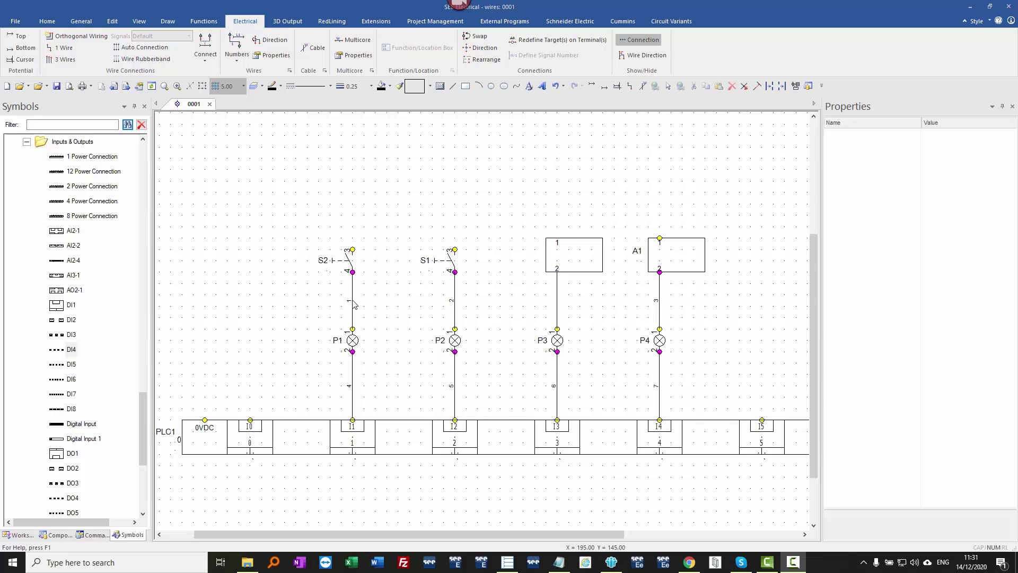
Hide the wire number on the wire between switch S2 and lamp P1.
double_click(352, 301)
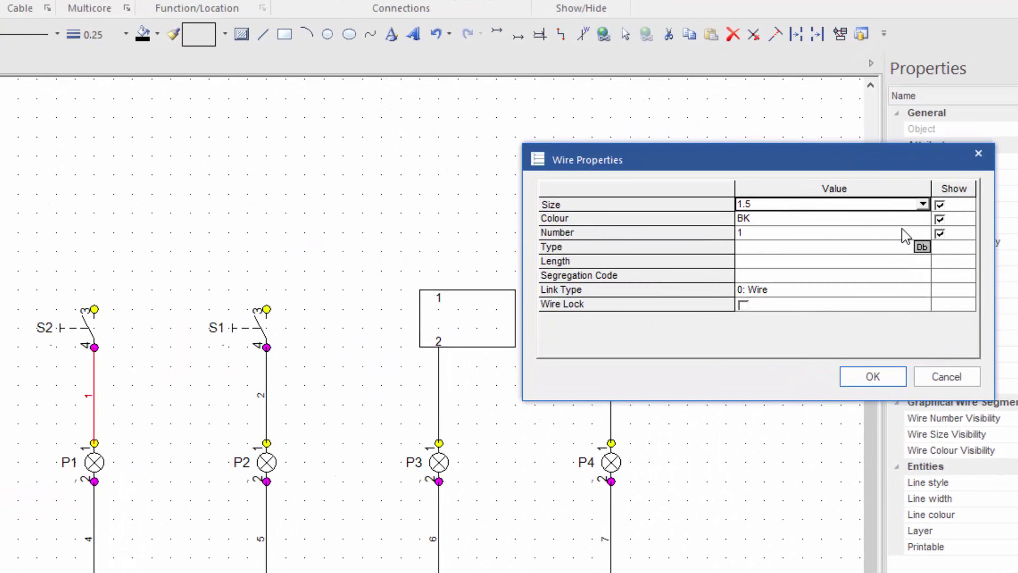
click(940, 234)
click(875, 378)
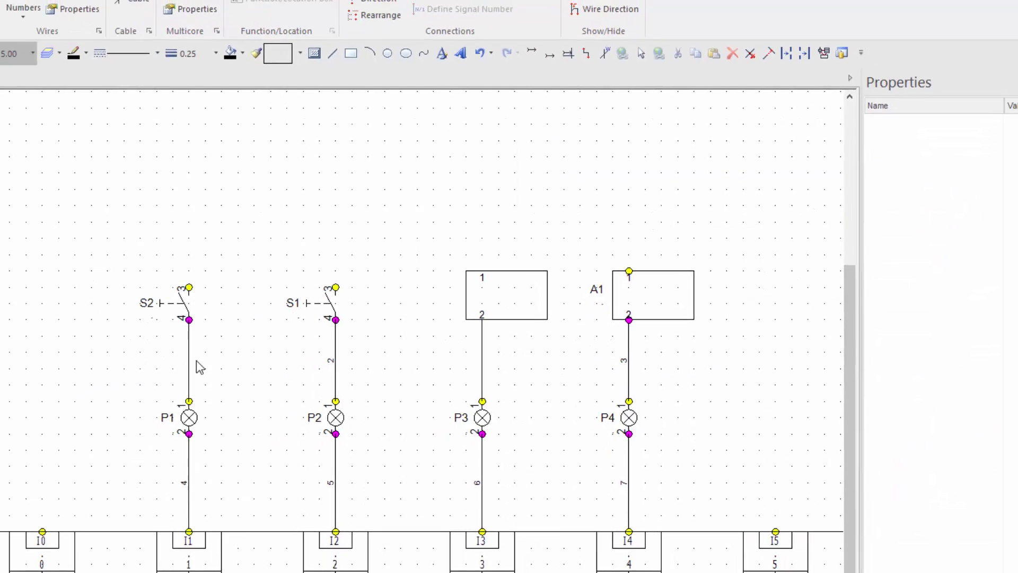
Turn the wire number display back on for the wire between switch S2 and lamp P1.
double_click(189, 353)
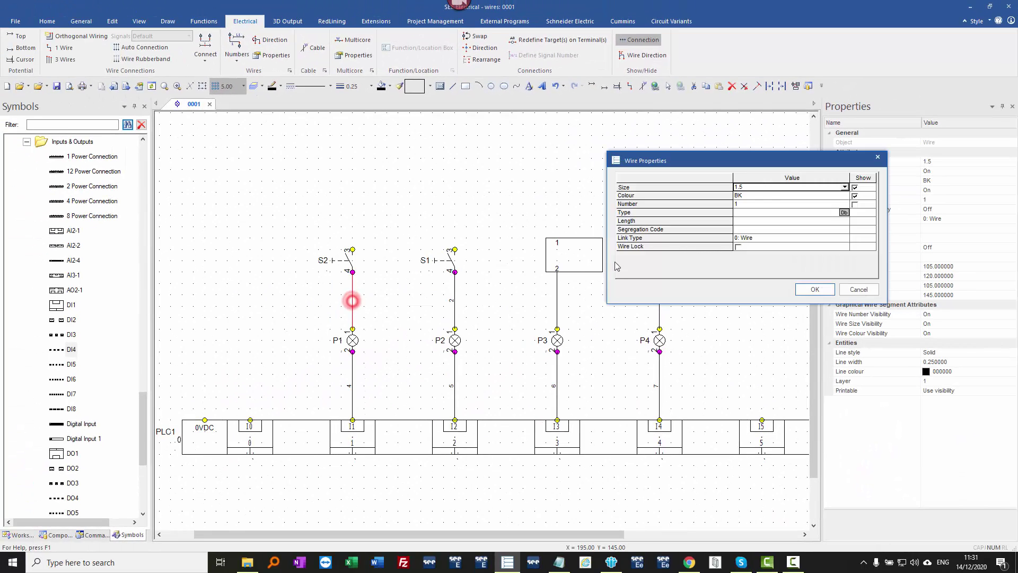
click(855, 204)
click(815, 289)
click(445, 206)
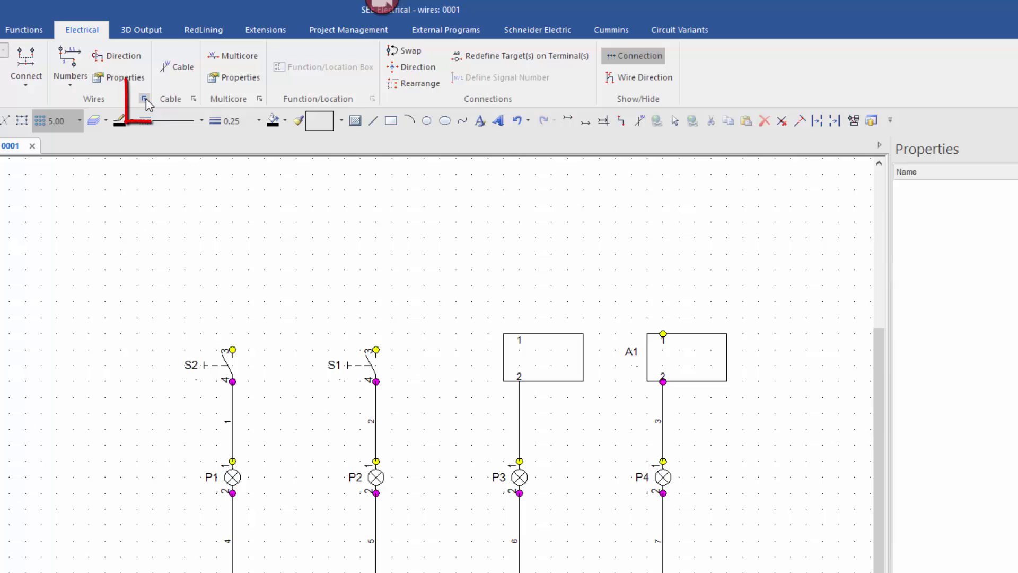
Switch the general wire logic to signal types for wires and review the wire number options in the signal type setup.
click(145, 98)
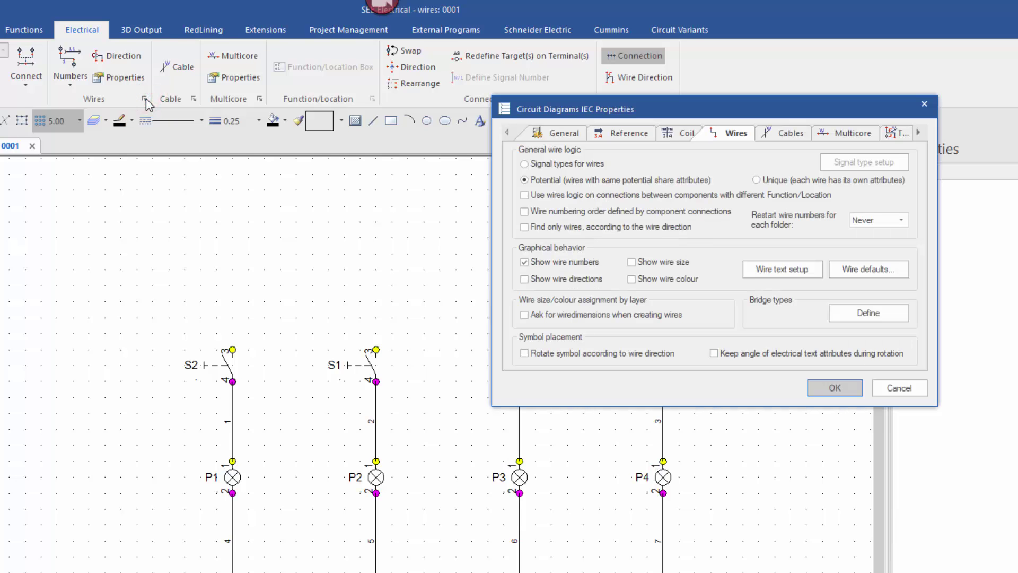
drag(620, 110, 521, 196)
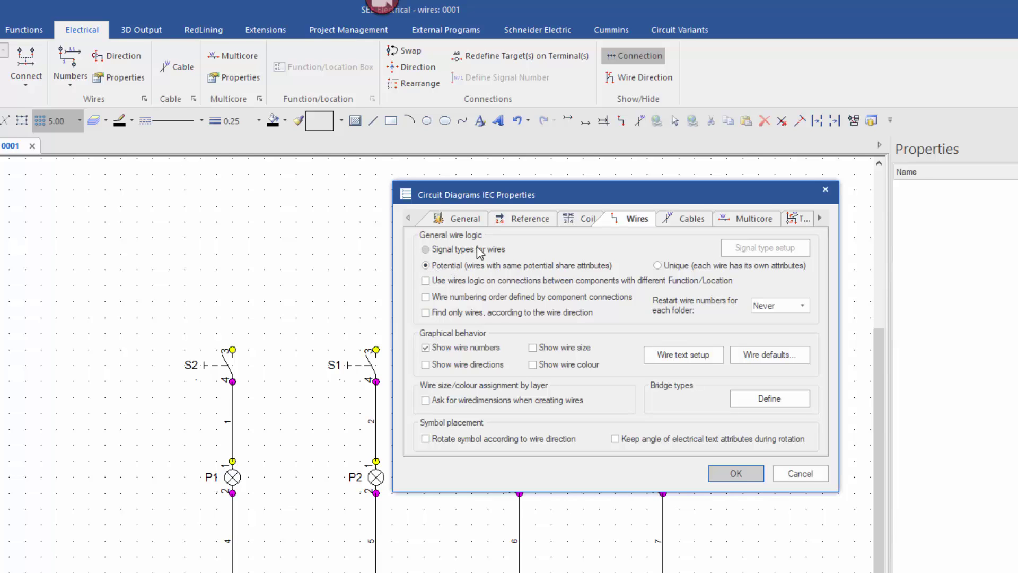
click(437, 249)
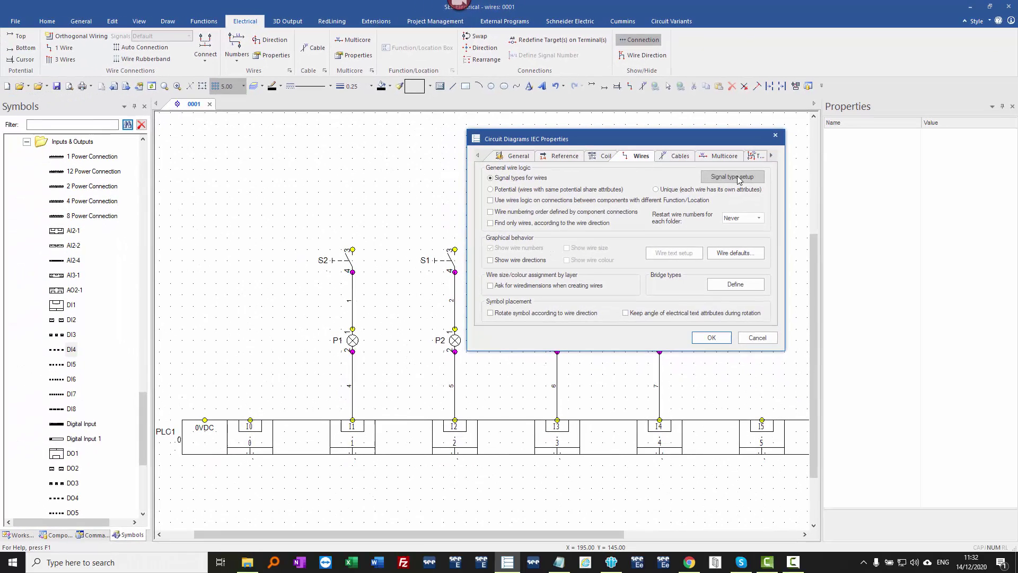
click(756, 212)
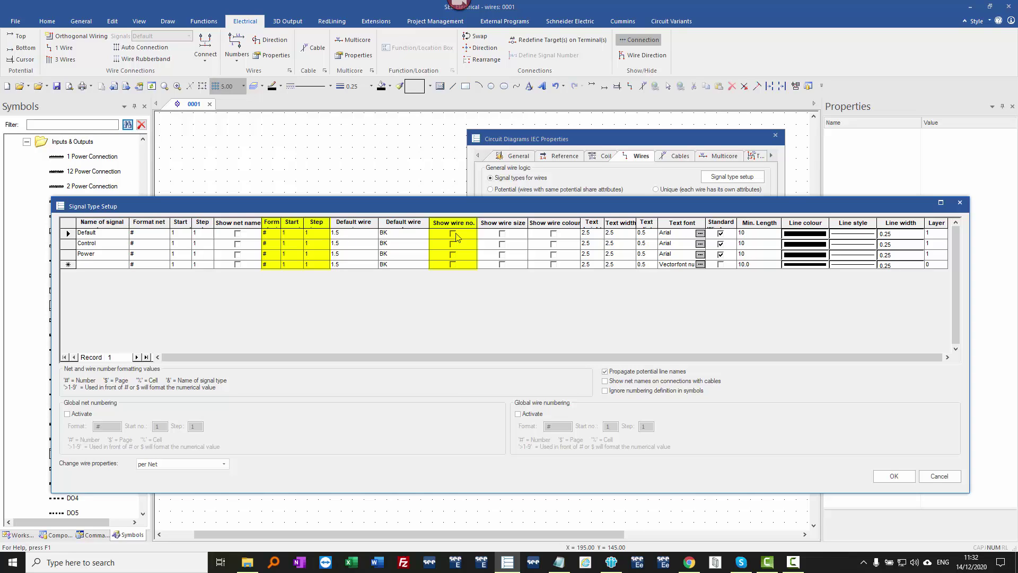
click(893, 476)
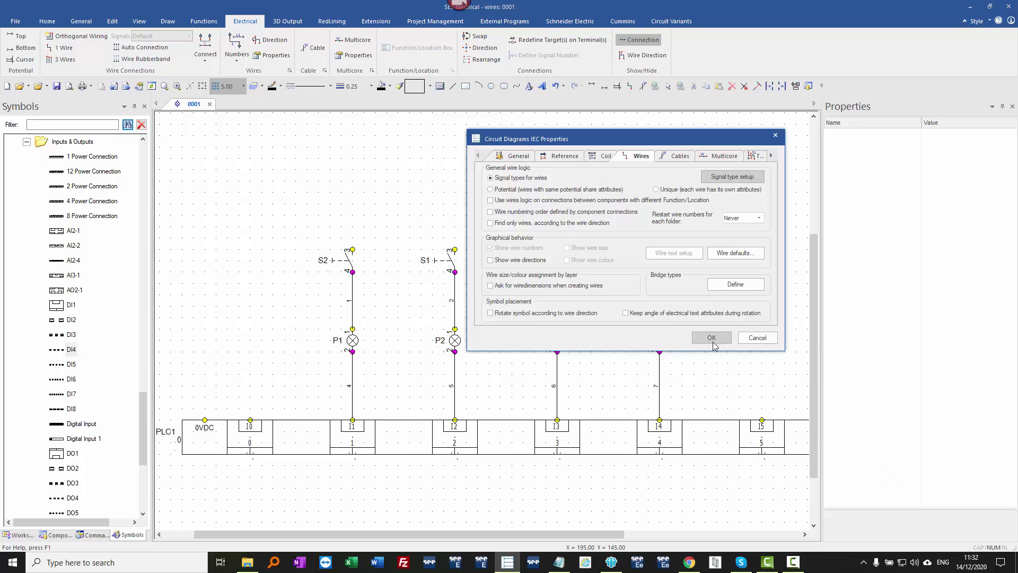
click(712, 339)
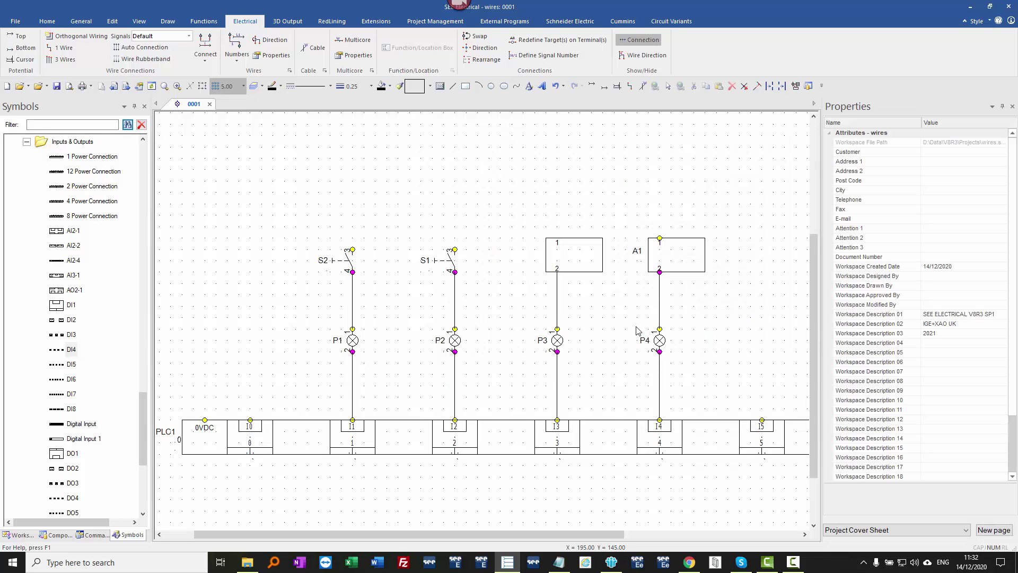
Set the net name of the wire between switch S2 and lamp P1 to 1.
double_click(353, 307)
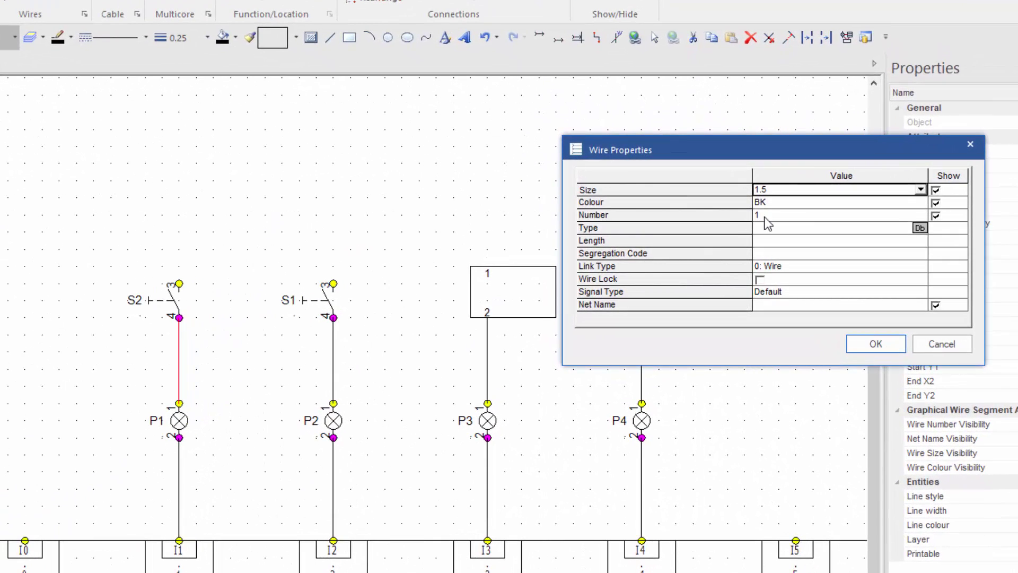
click(763, 215)
click(769, 304)
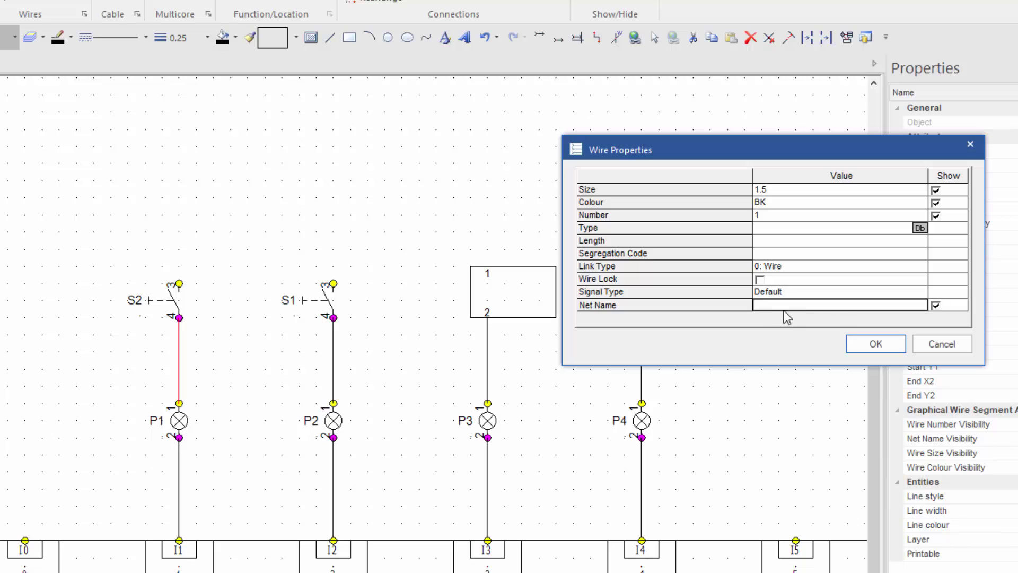
click(784, 308)
text(1)
click(873, 349)
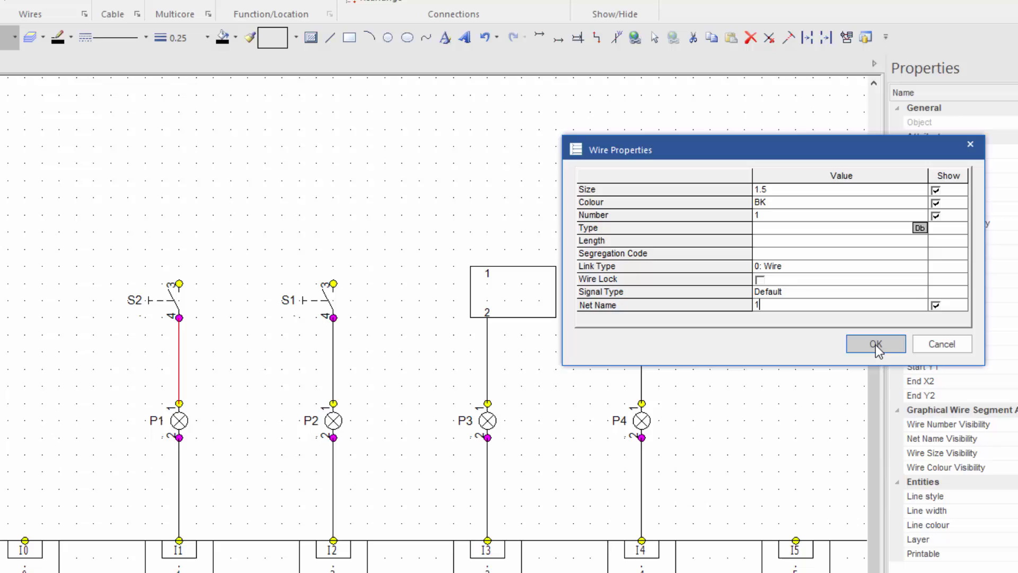
click(877, 350)
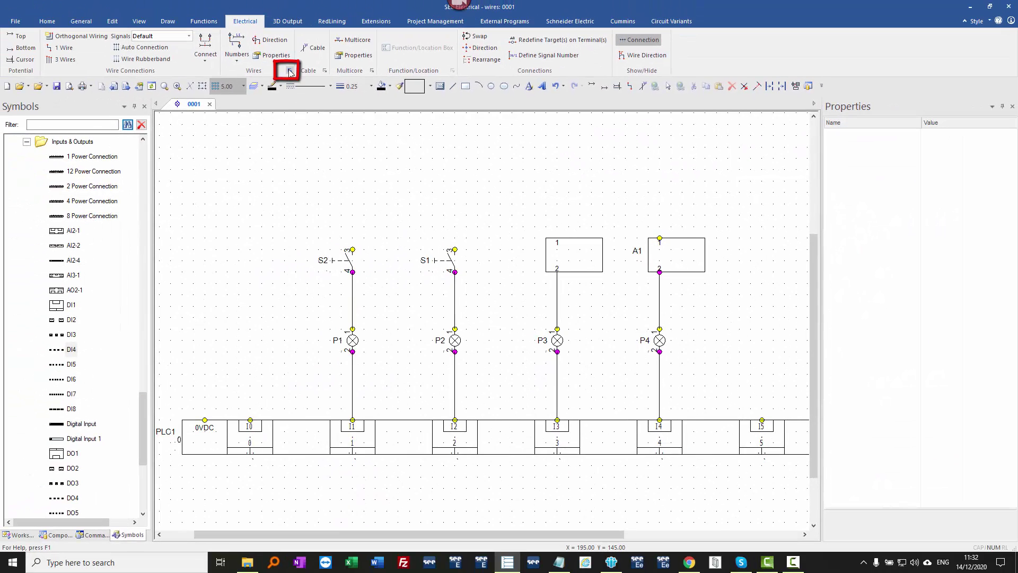
Enable showing the net name for the Default signal type in the signal type setup.
click(290, 71)
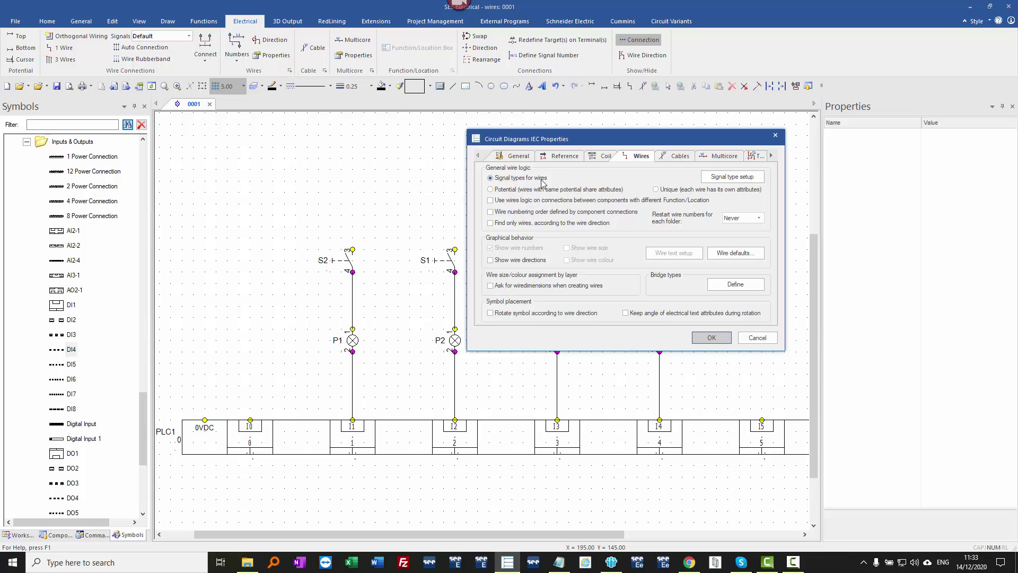
click(728, 177)
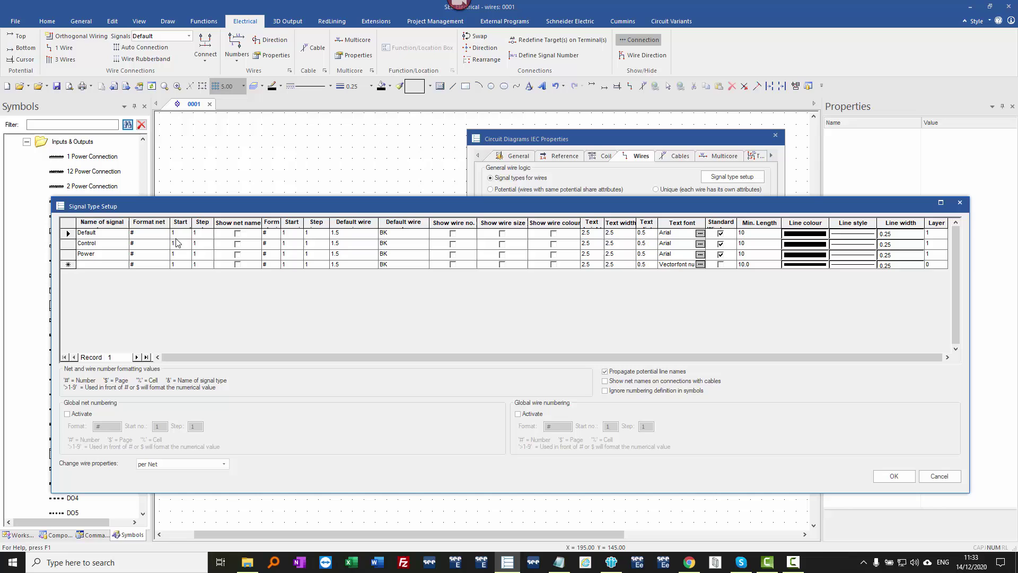
click(237, 234)
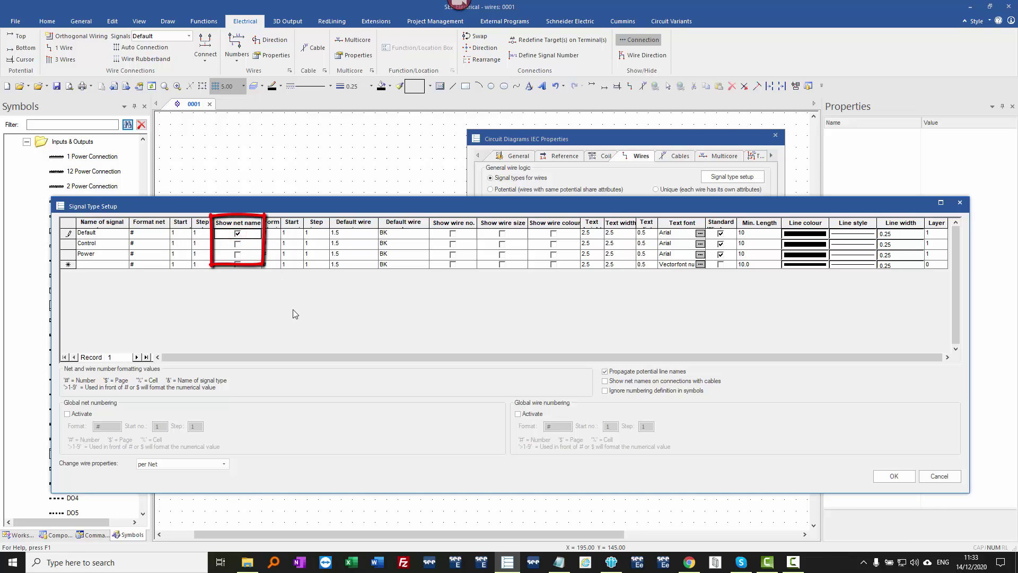
click(891, 477)
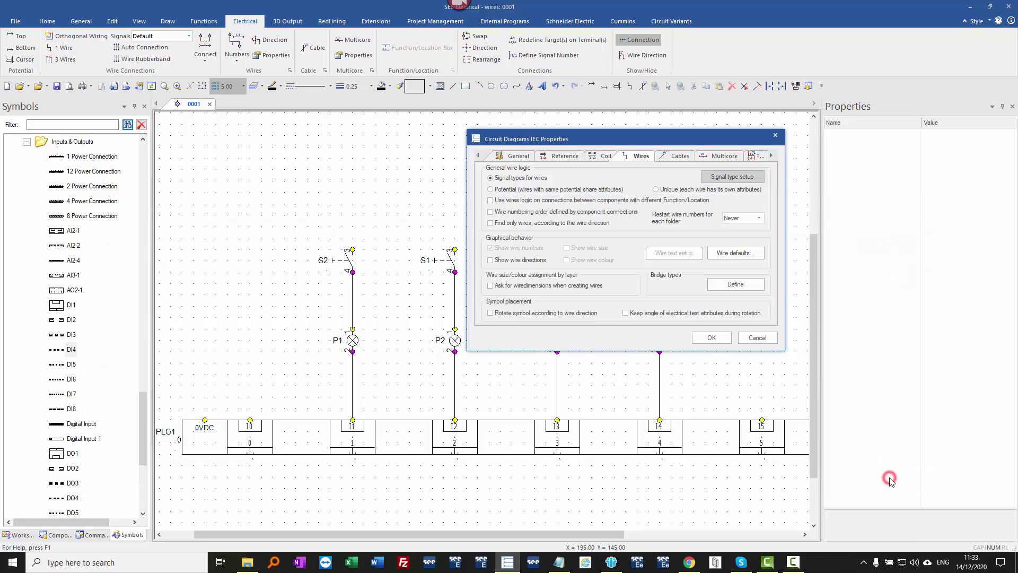
click(711, 337)
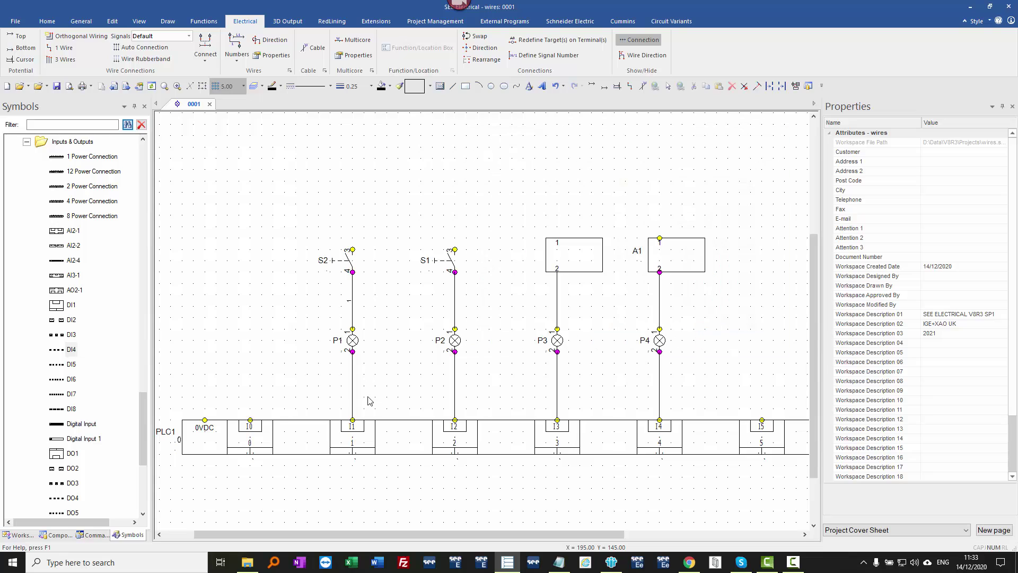
Set the net name of the wire between lamp P1 and PLC input I1 to 2.
double_click(353, 394)
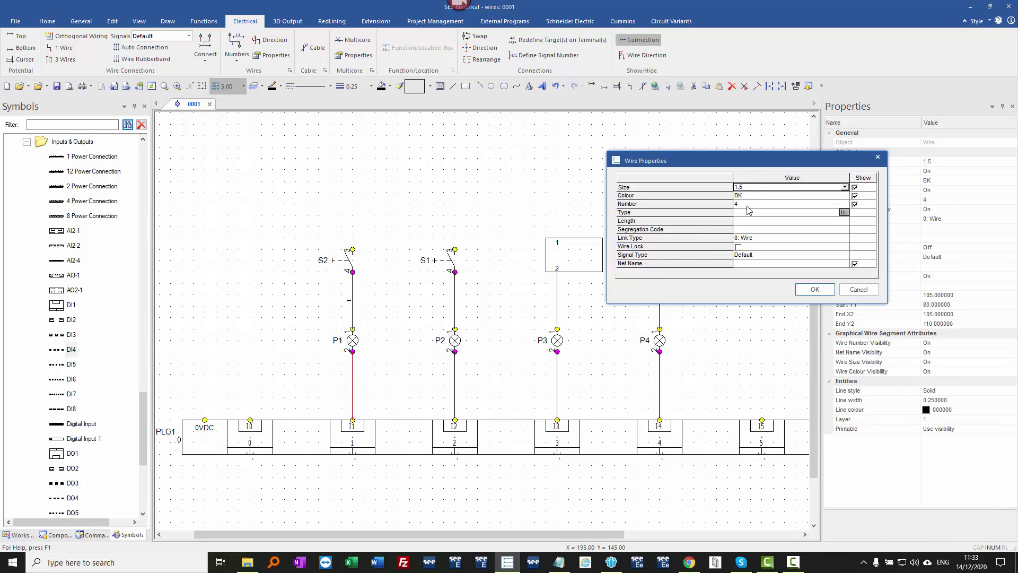
click(748, 263)
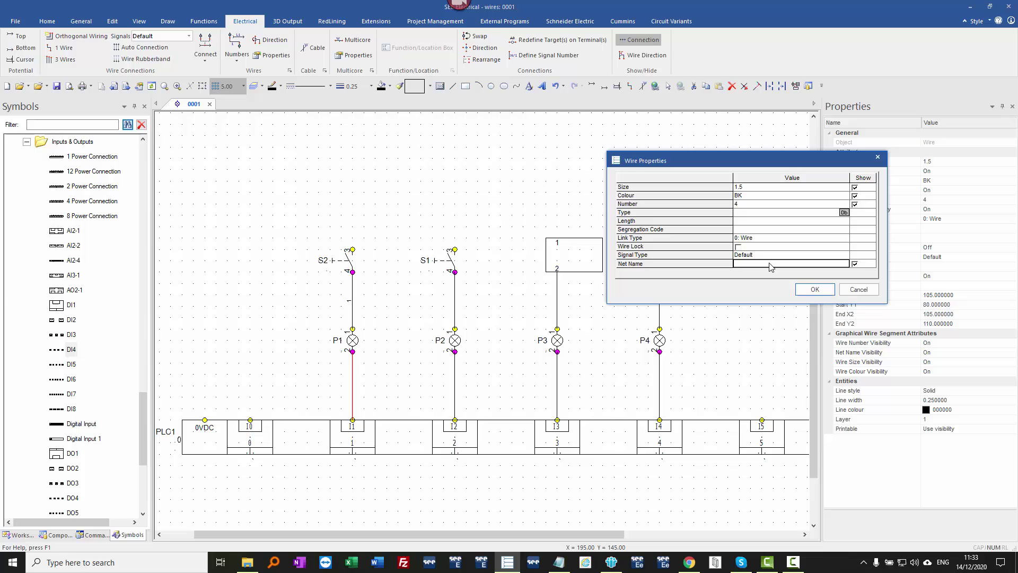
text(2)
click(818, 290)
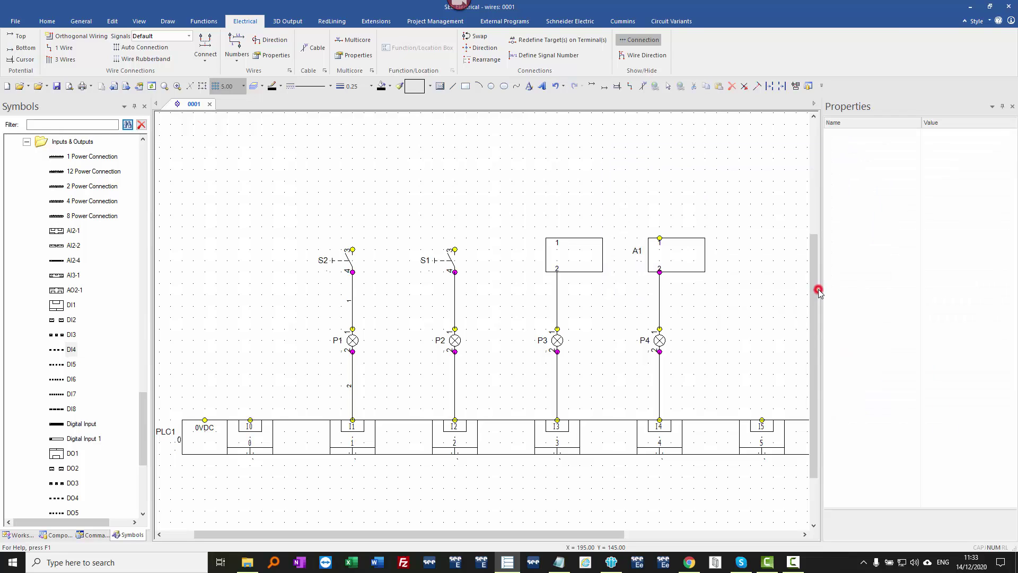
In the signal type setup, show wire numbers instead of net names for the Default signal type.
click(289, 71)
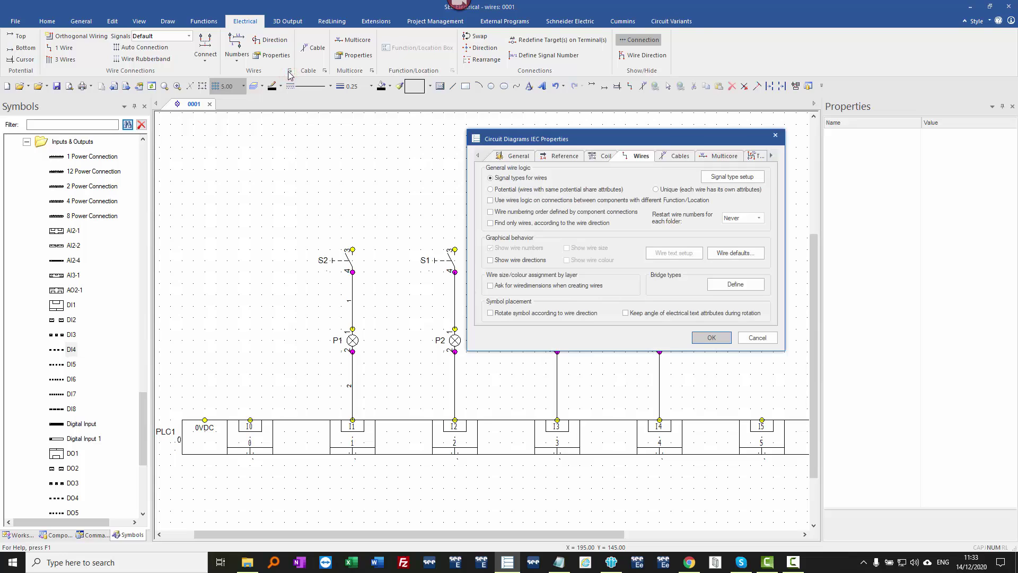
click(734, 178)
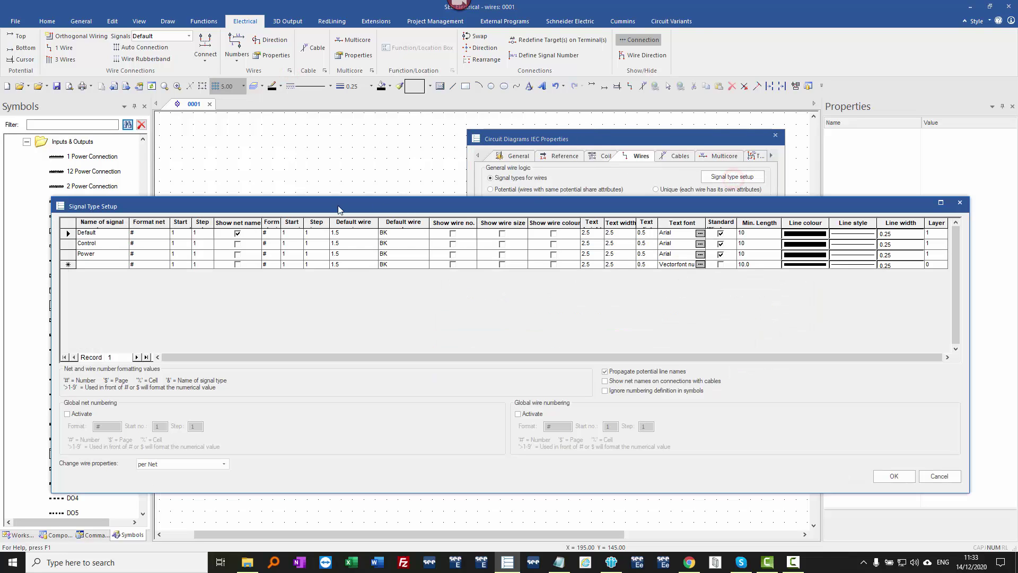
click(452, 234)
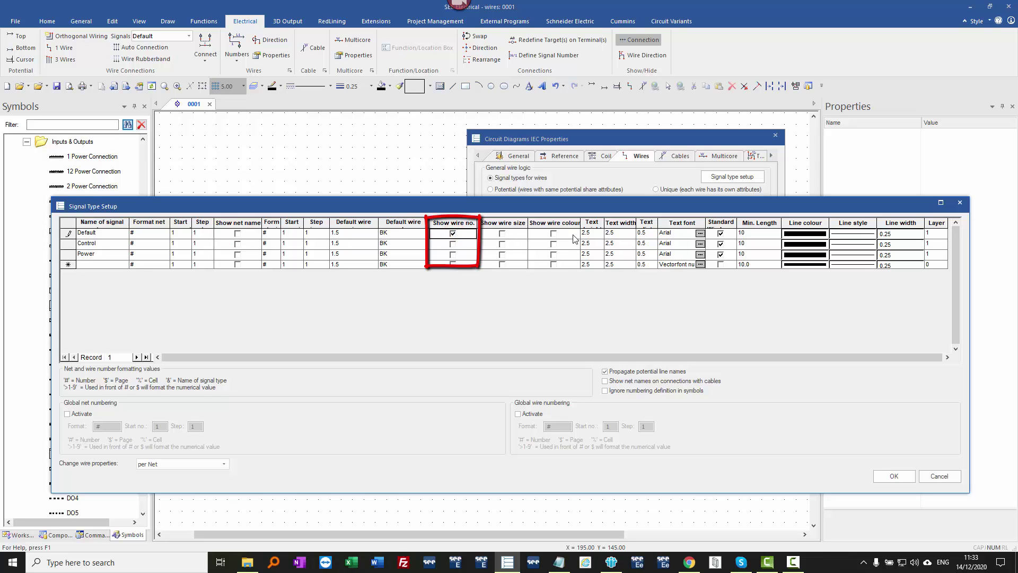
click(894, 475)
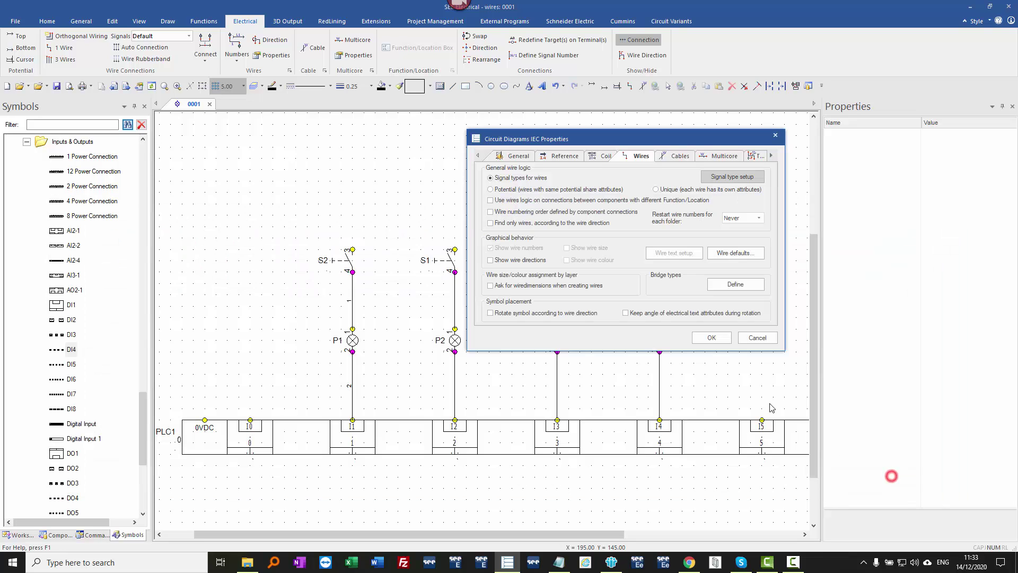
click(711, 338)
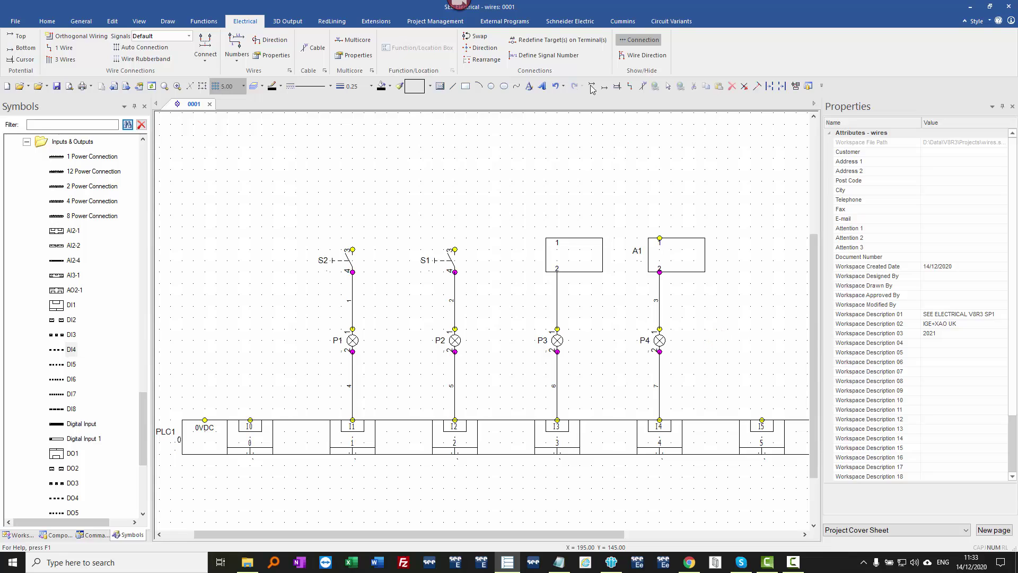
Draw a horizontal branch wire from the wire between S1 and P2 across to the wire above lamp P3.
click(630, 86)
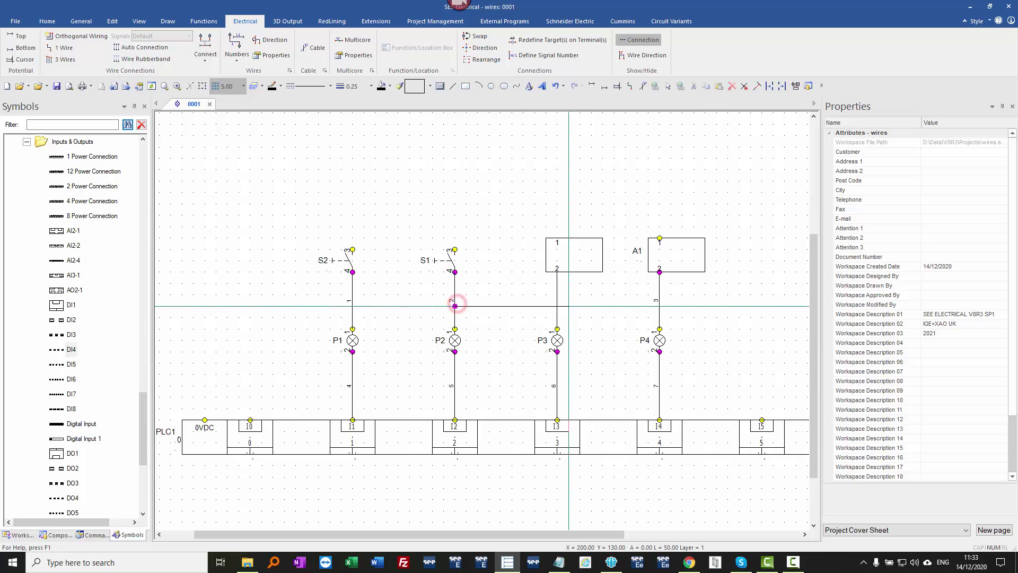
click(455, 306)
click(557, 306)
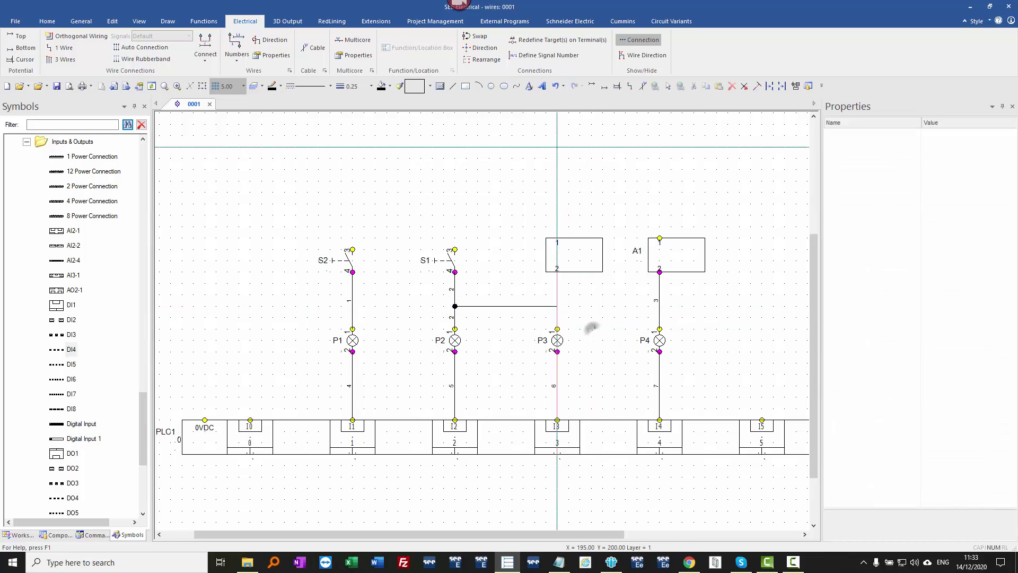
right_click(592, 198)
Delete the unnamed box symbol and its wire above lamp P3, and connect the branch wire to P3's terminal 1.
drag(610, 291, 525, 212)
key(Delete)
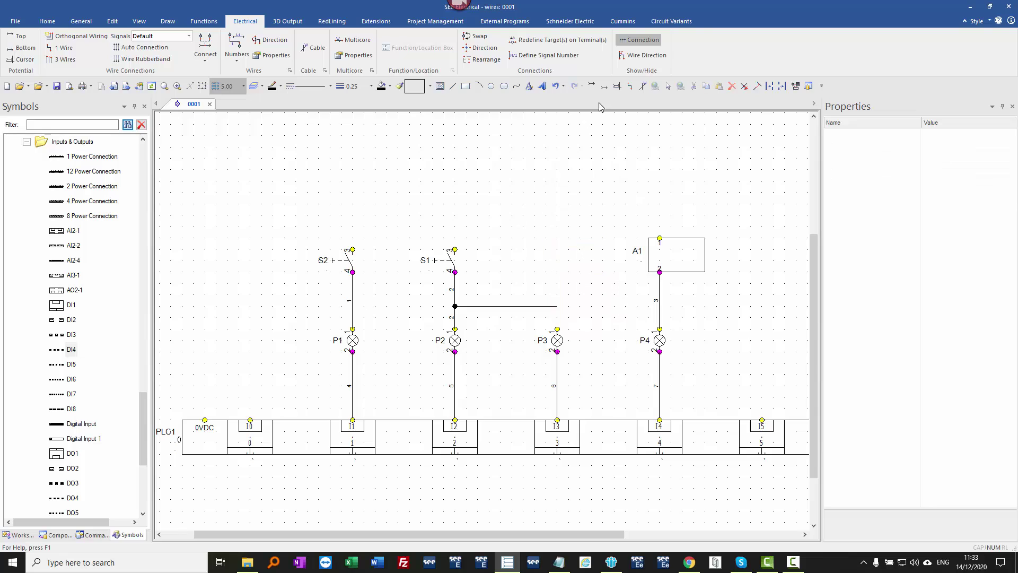
click(630, 85)
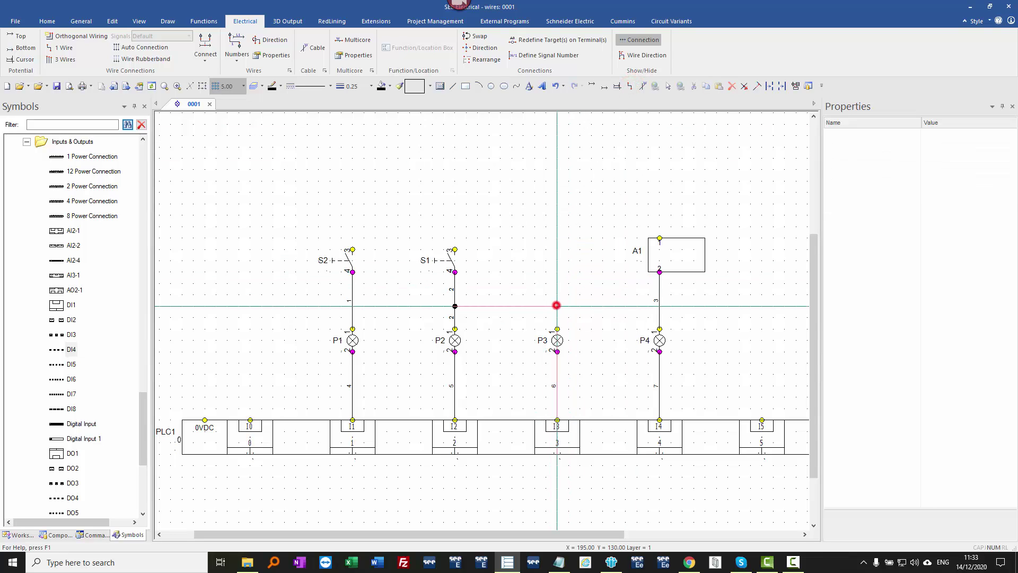
click(557, 329)
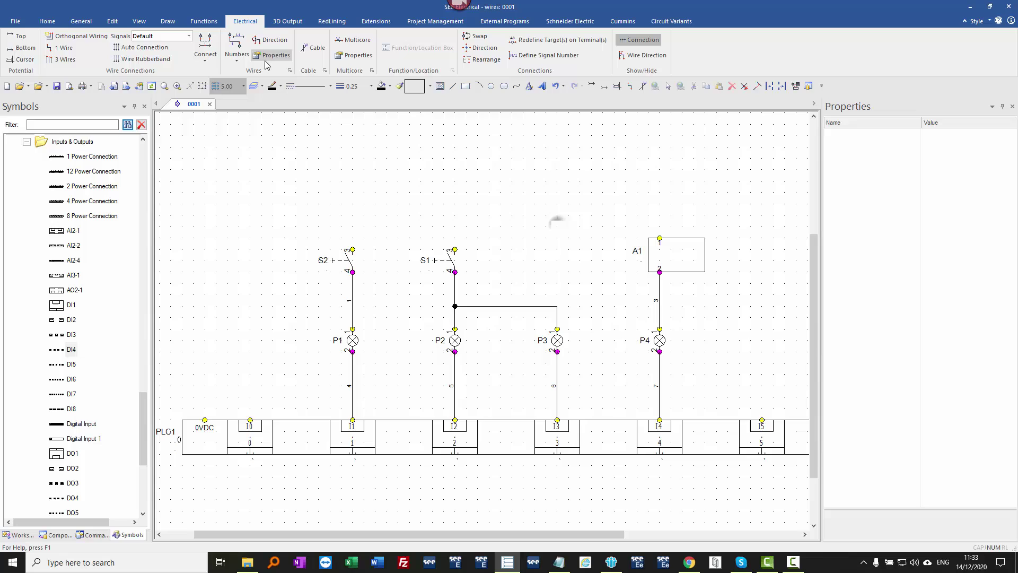
Generate numbers on all signals, including unlocked wires with an existing number.
click(236, 47)
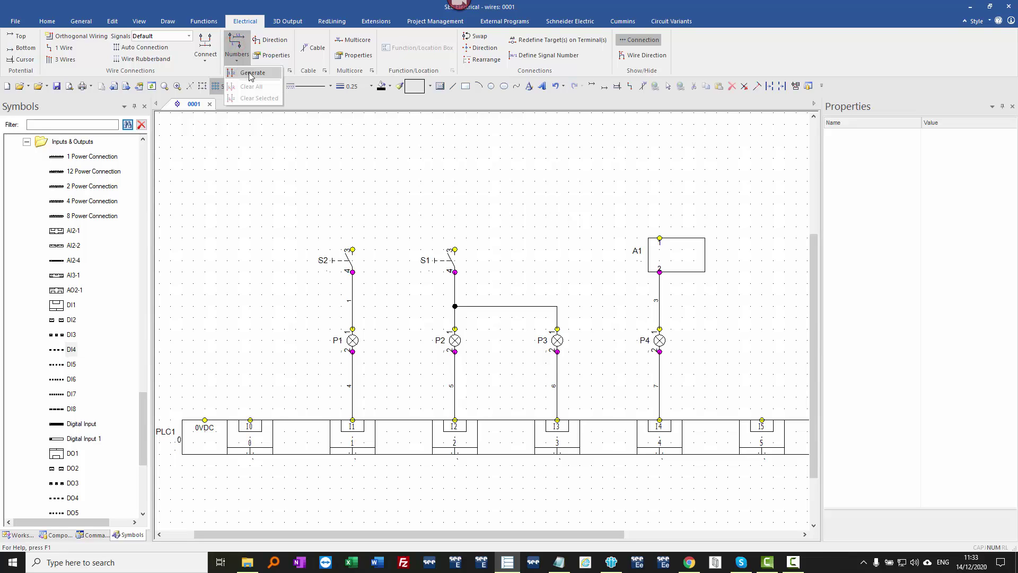
click(249, 69)
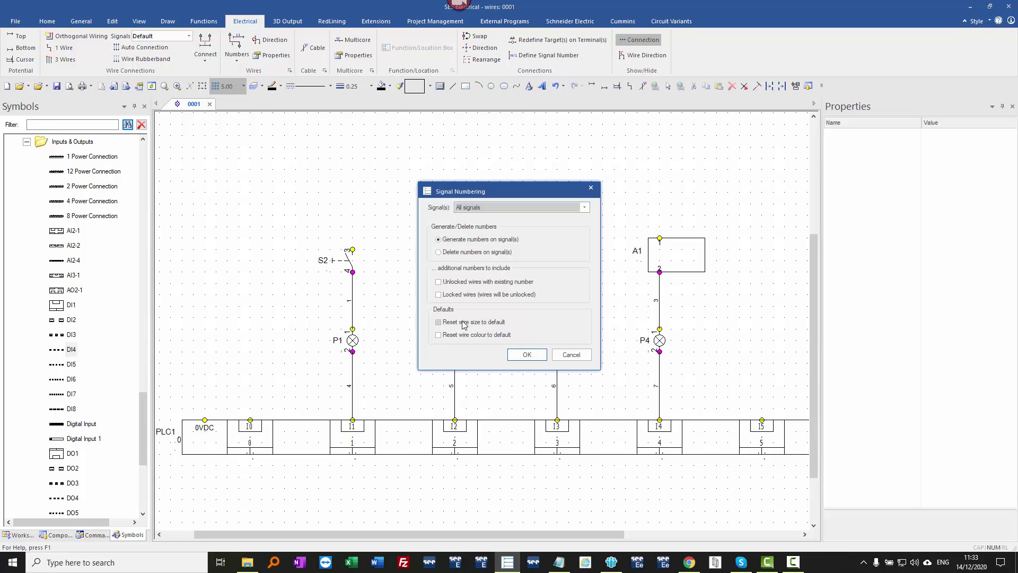
click(451, 282)
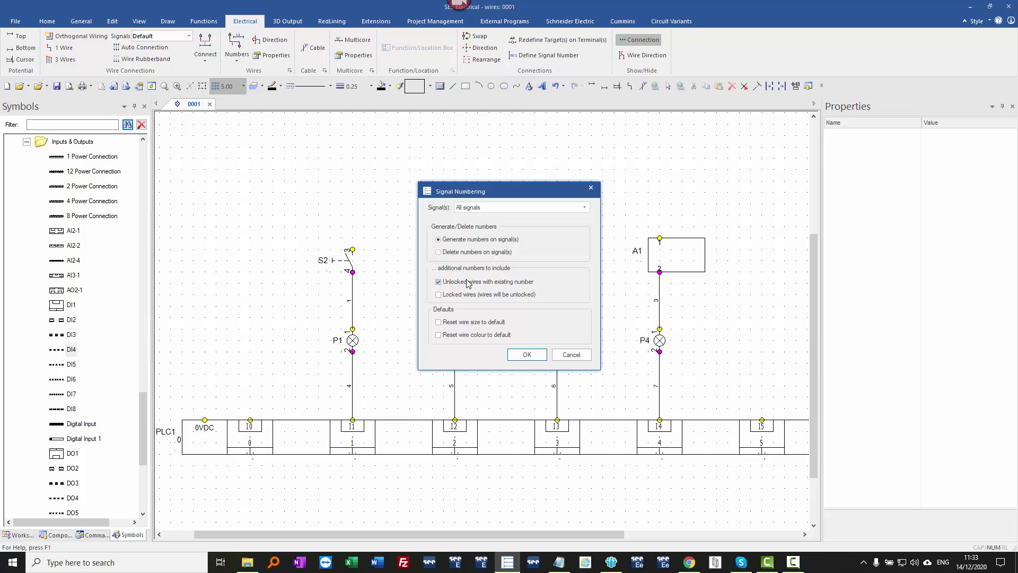
click(527, 354)
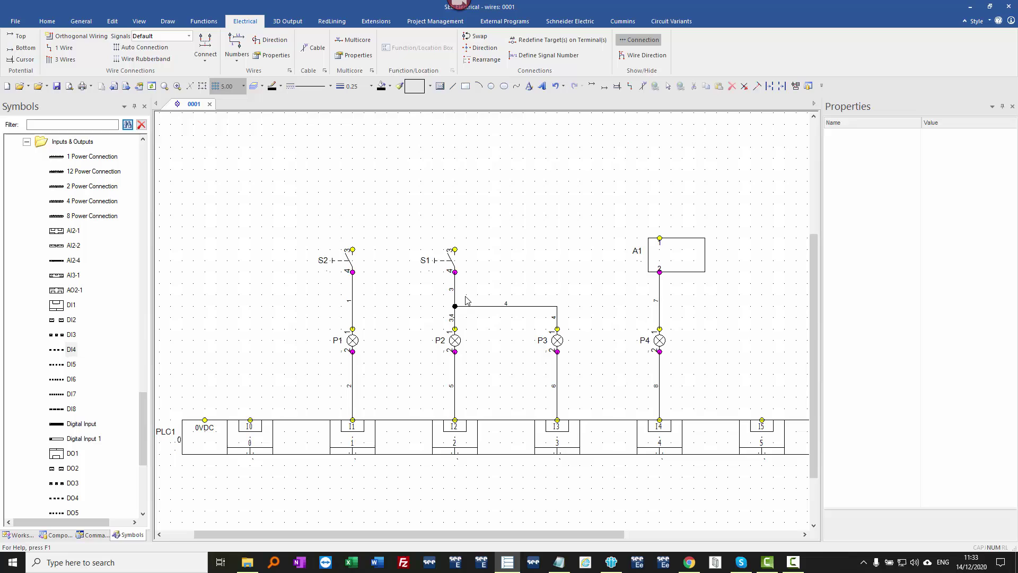
Switch the Default signal type from showing wire numbers to showing net names in the signal type setup.
scroll(459, 332, up, 3)
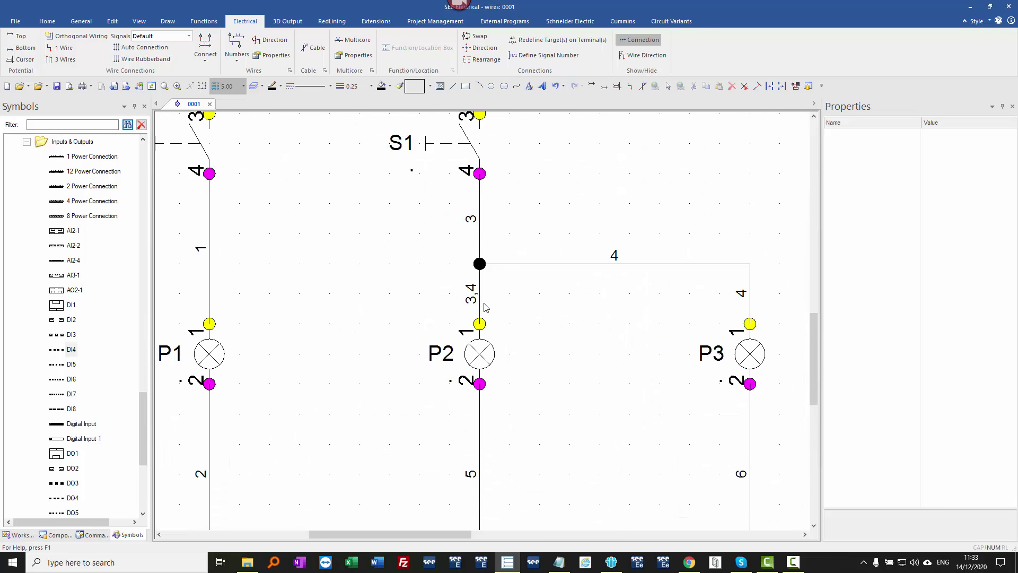
click(483, 339)
click(422, 256)
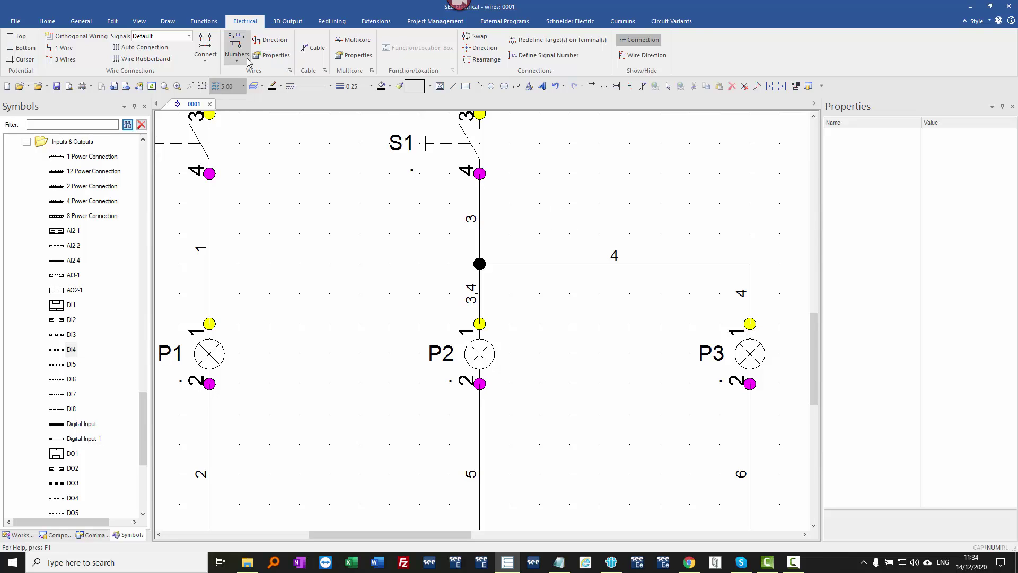
click(290, 71)
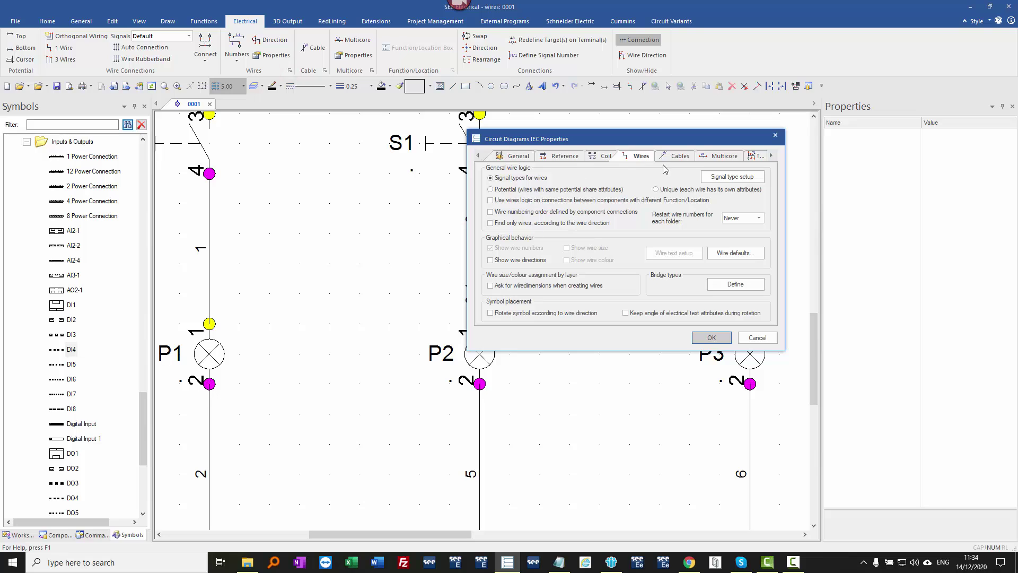
click(736, 178)
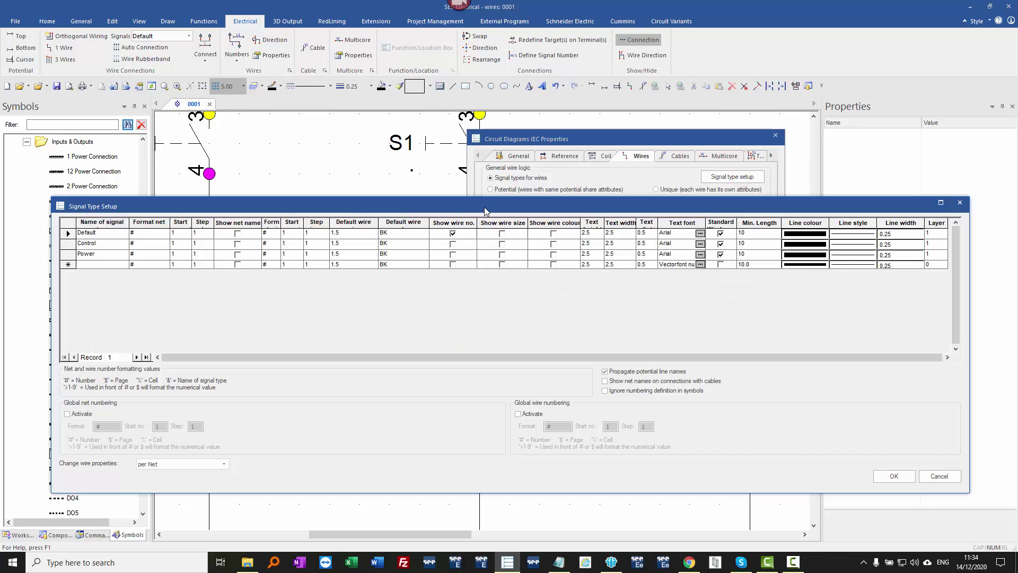
click(452, 234)
click(238, 244)
click(884, 473)
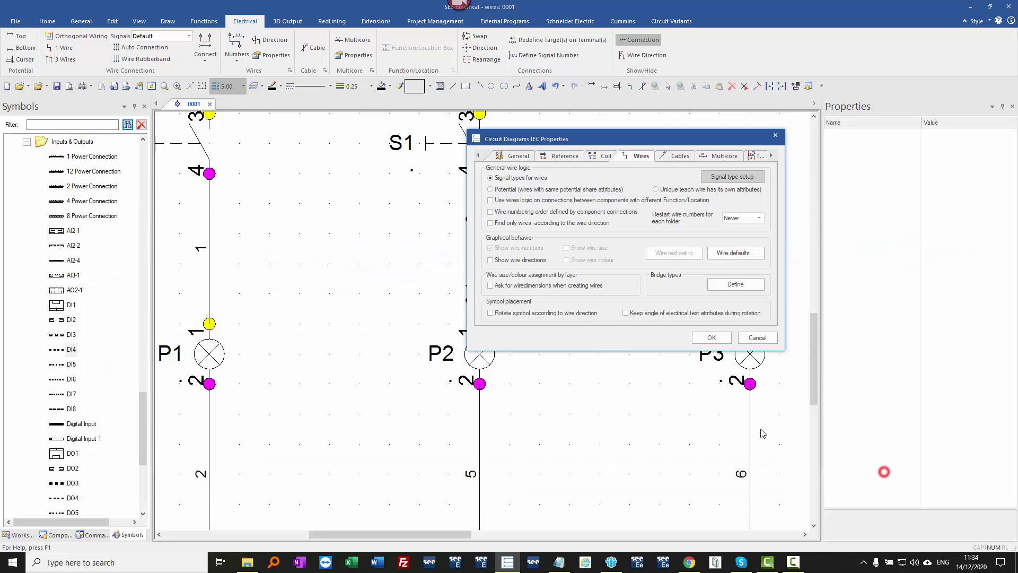
click(711, 337)
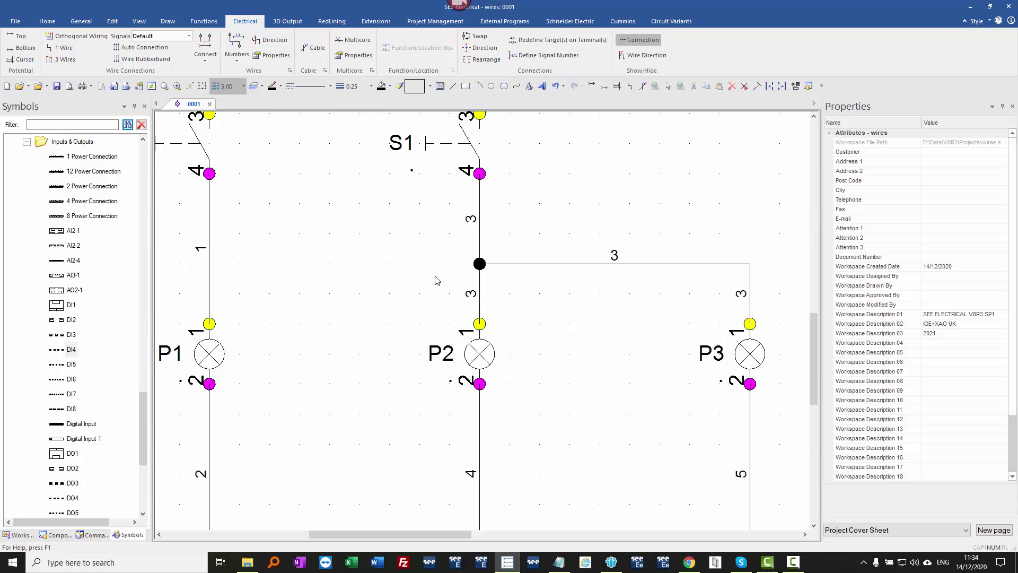
scroll(436, 280, down, 2)
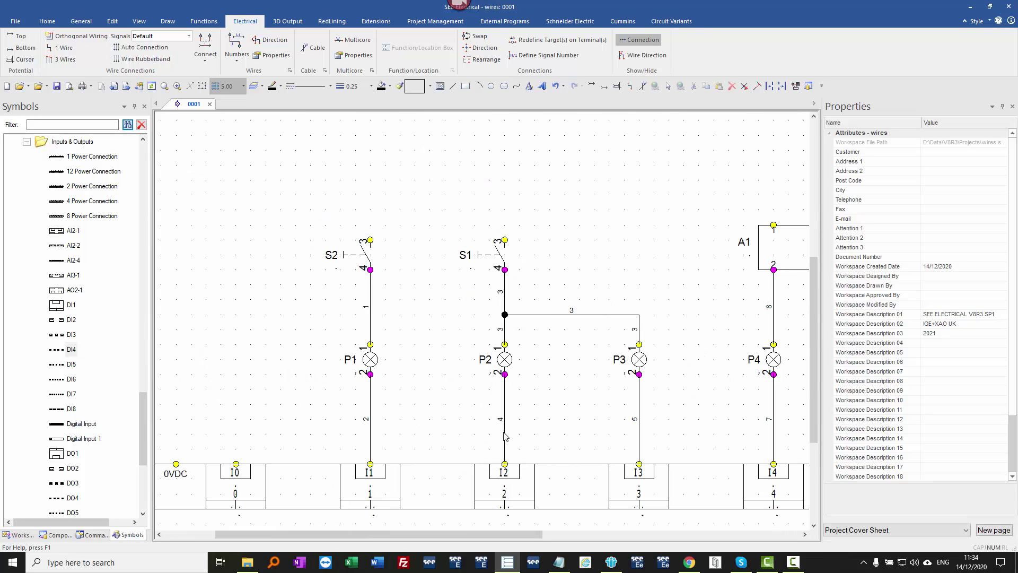